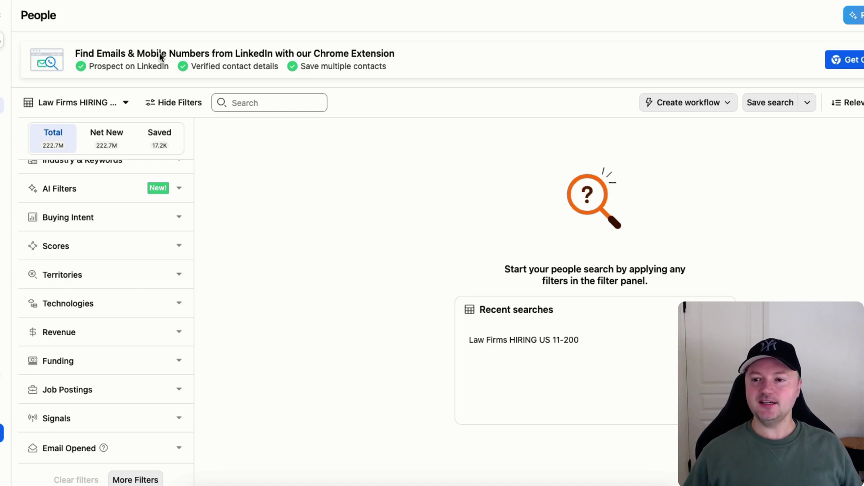
Browse the Find Jobs filter panel and expand the section for excluding jobs from another jobs table.
scroll(114, 231, "up", 2)
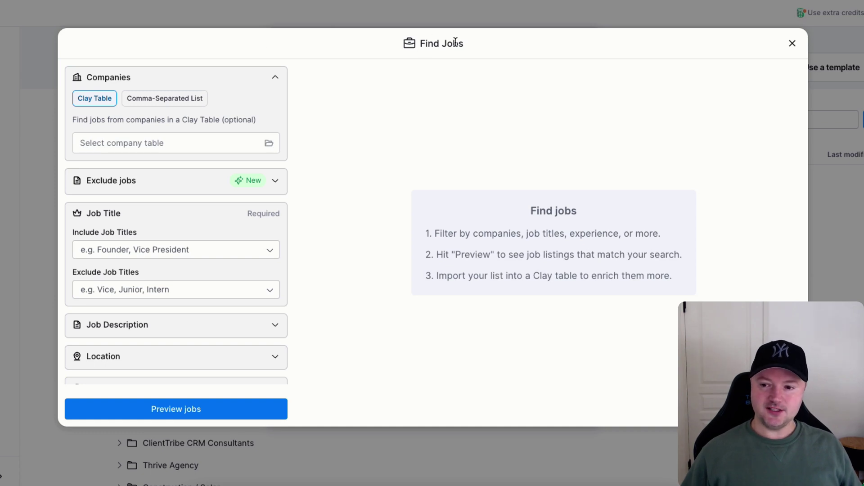
scroll(169, 308, "down", 10)
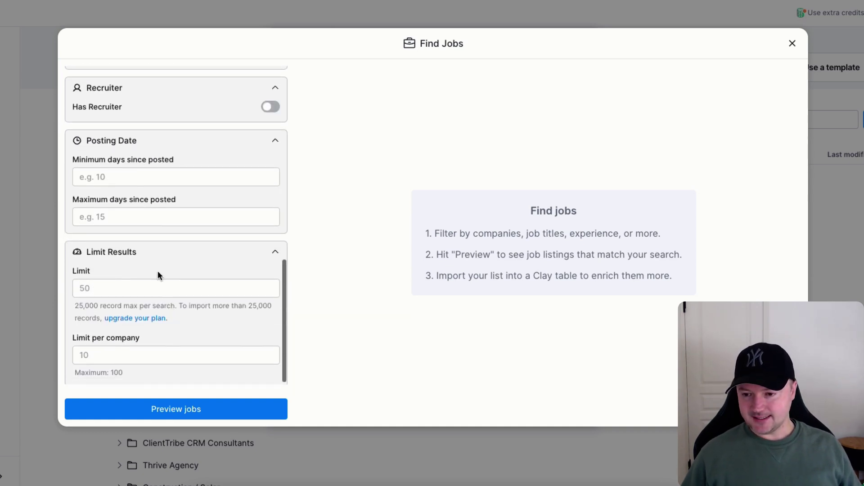
scroll(160, 269, "up", 2)
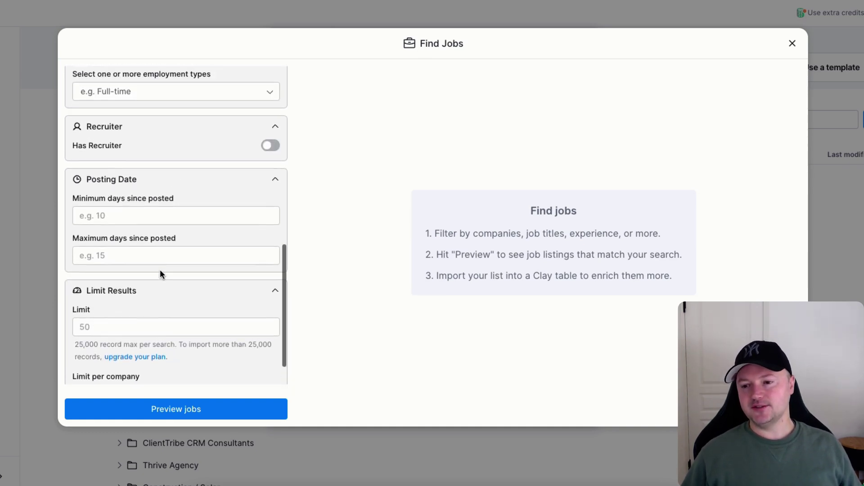
scroll(161, 271, "up", 8)
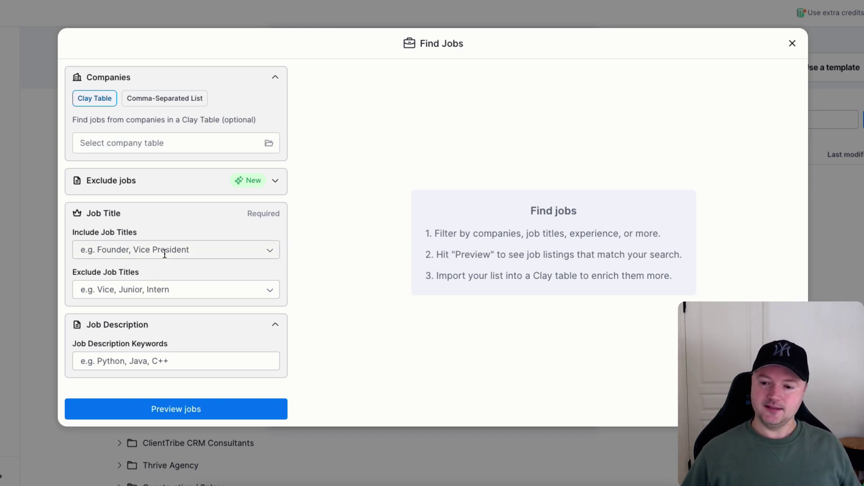
scroll(164, 250, "down", 2)
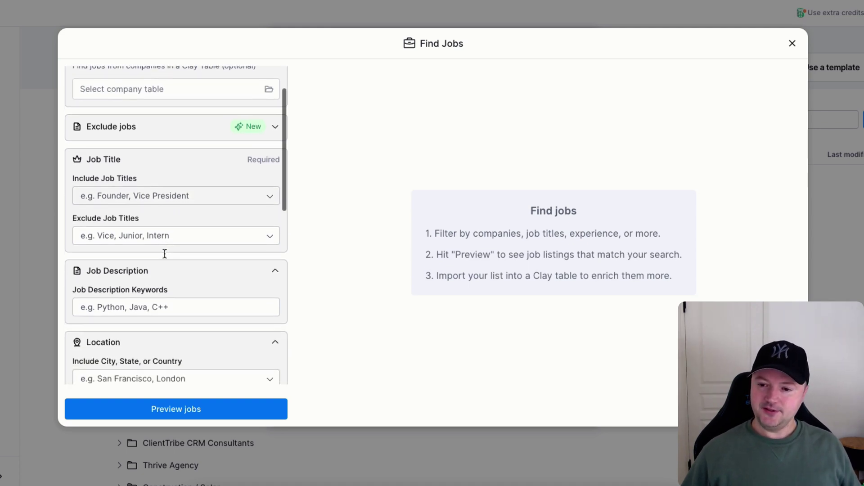
left_click(179, 129)
scroll(178, 203, "down", 5)
scroll(178, 202, "down", 5)
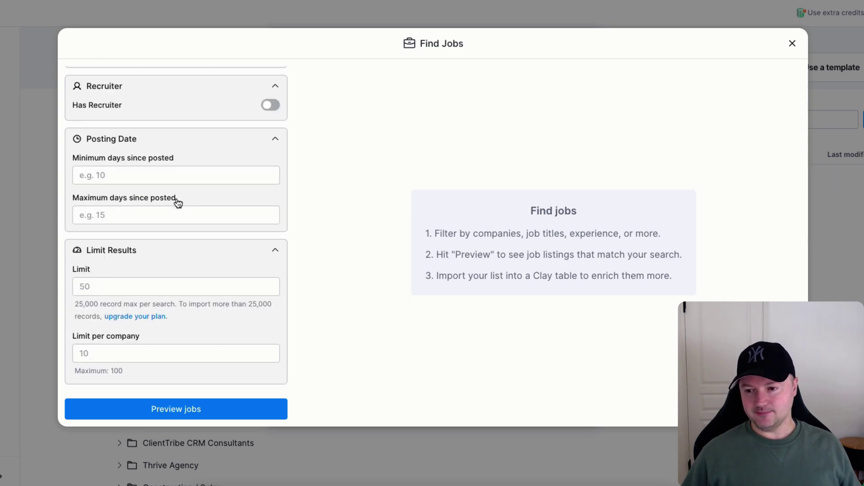
scroll(177, 201, "up", 10)
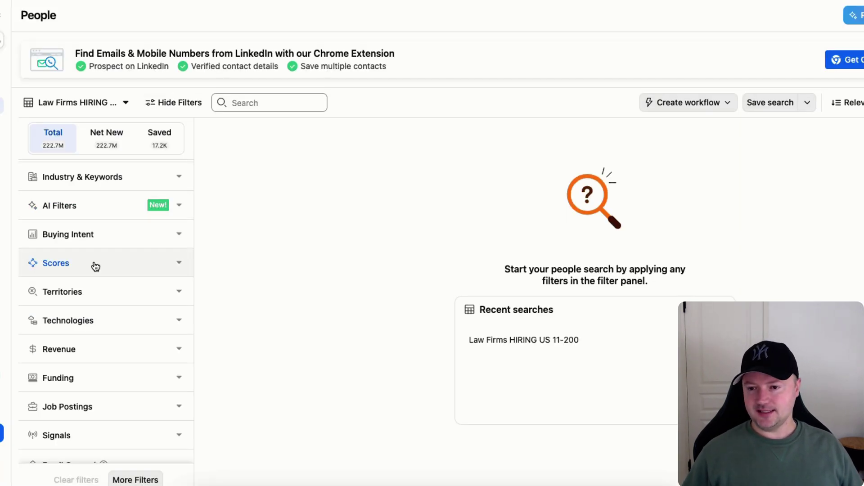
Filter Job Postings to 'java developer' roles in the United States posted since 01/16/2025.
scroll(95, 266, "up", 5)
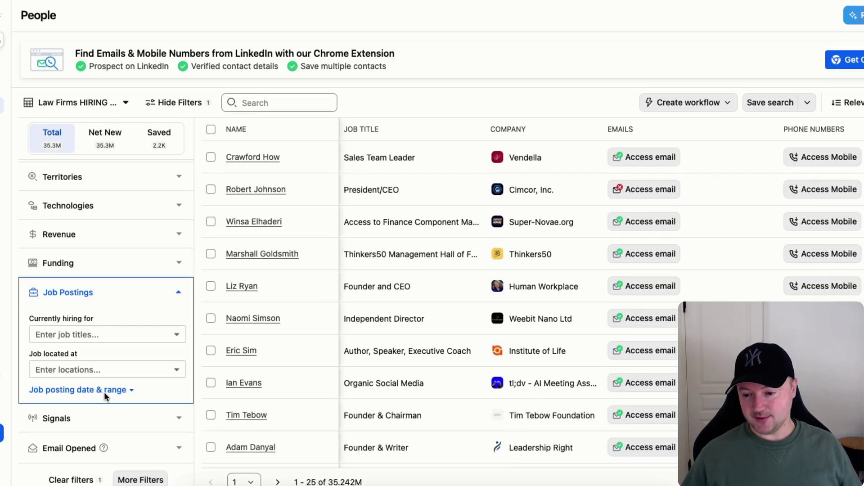
left_click(111, 390)
left_click(57, 386)
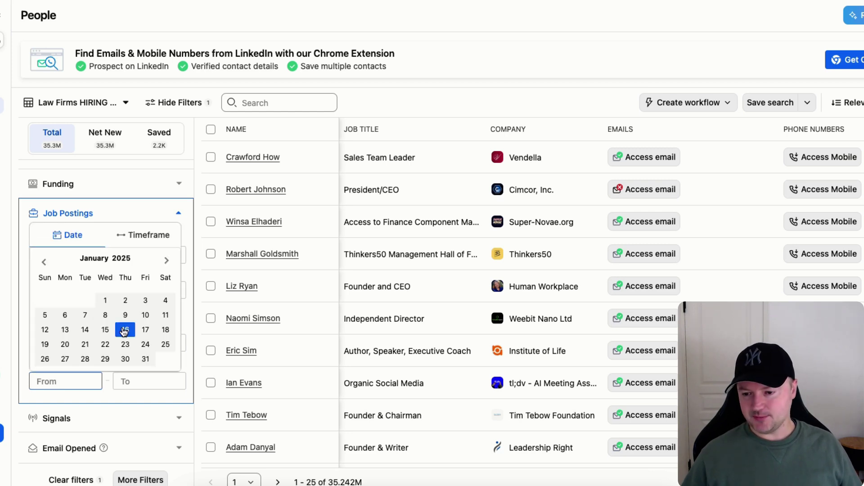
left_click(122, 329)
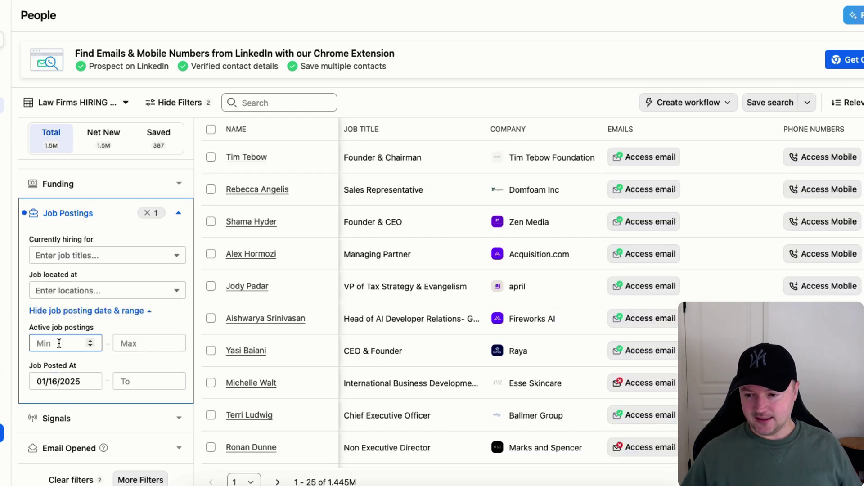
left_click(79, 291)
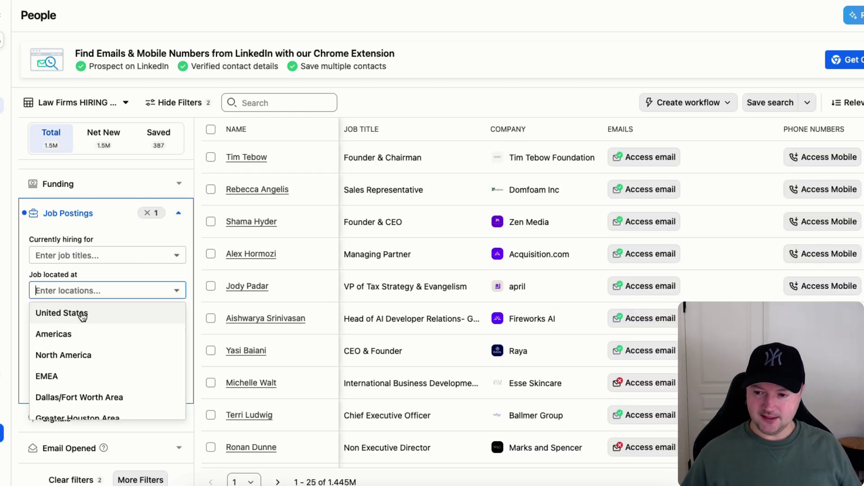
left_click(77, 312)
left_click(75, 252)
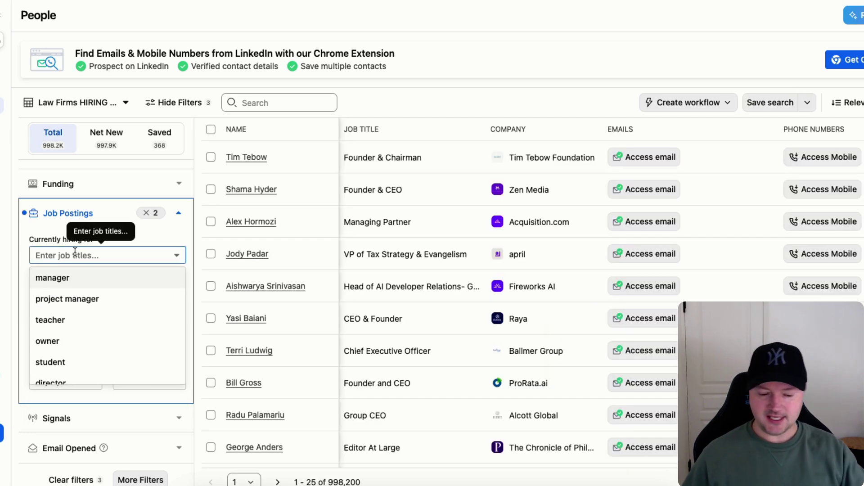
type("java deve")
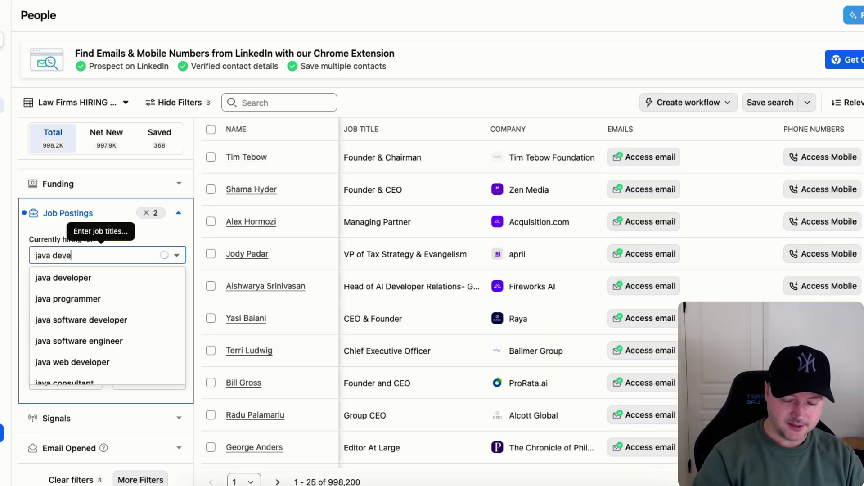
key("Return")
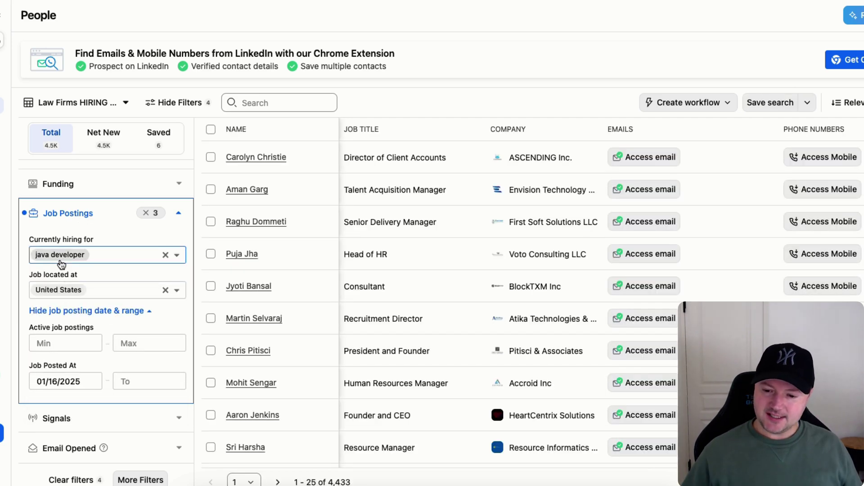
Set the contact location to United States, cutting results to 2,349 people.
scroll(63, 270, "up", 10)
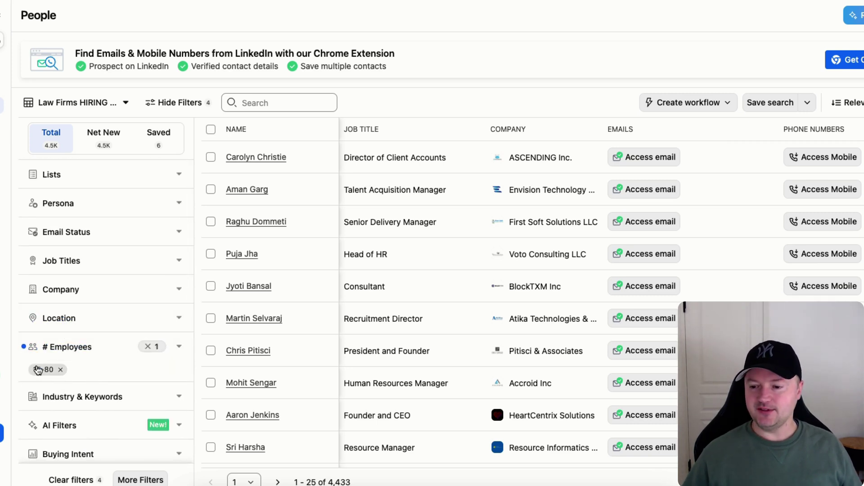
left_click(105, 318)
scroll(108, 311, "down", 2)
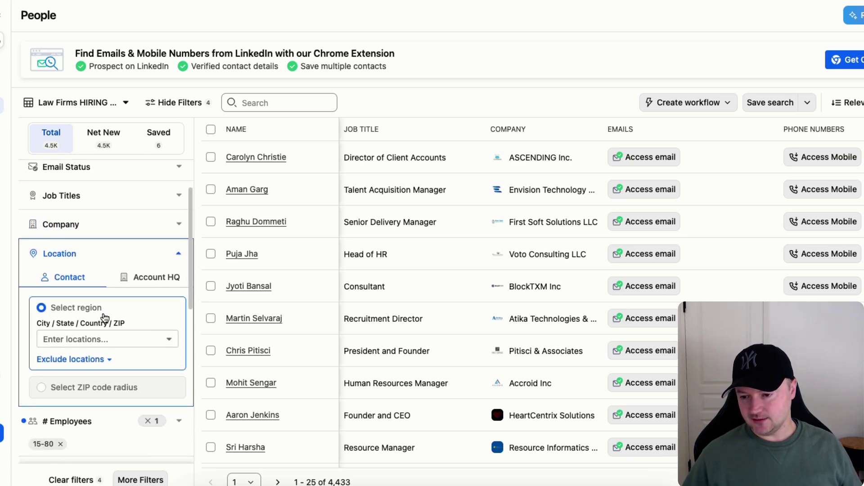
left_click(74, 345)
left_click(59, 361)
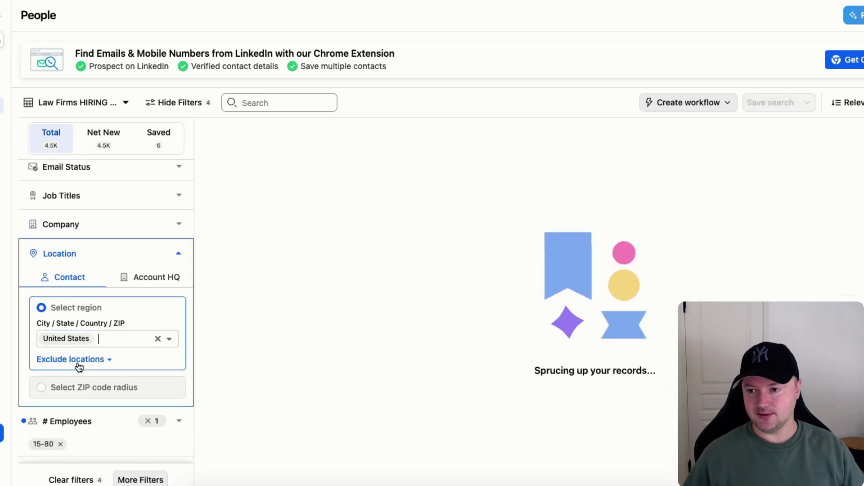
scroll(99, 315, "down", 2)
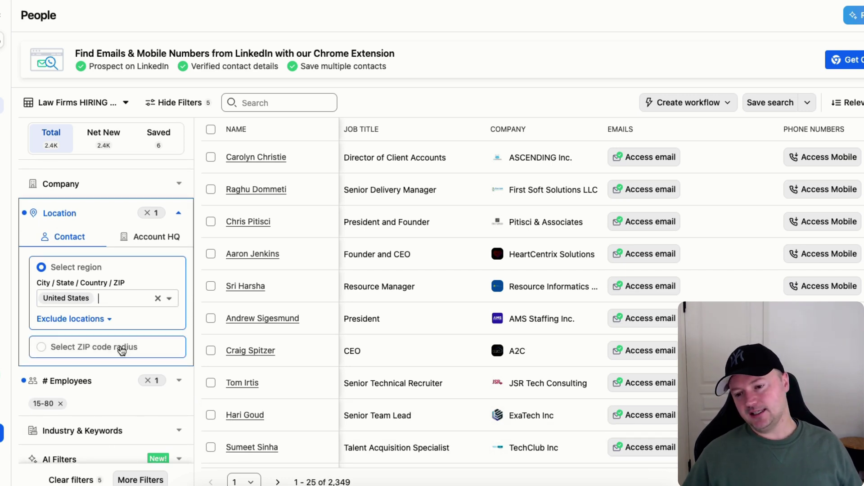
scroll(111, 331, "down", 5)
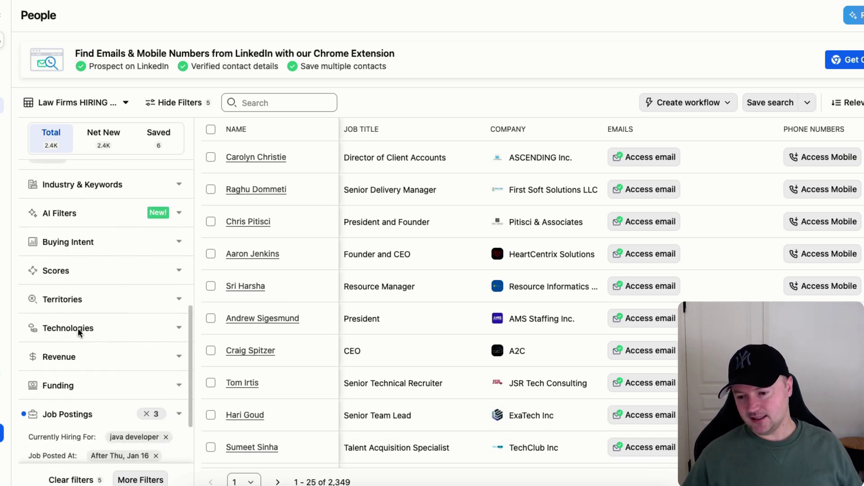
scroll(79, 333, "down", 2)
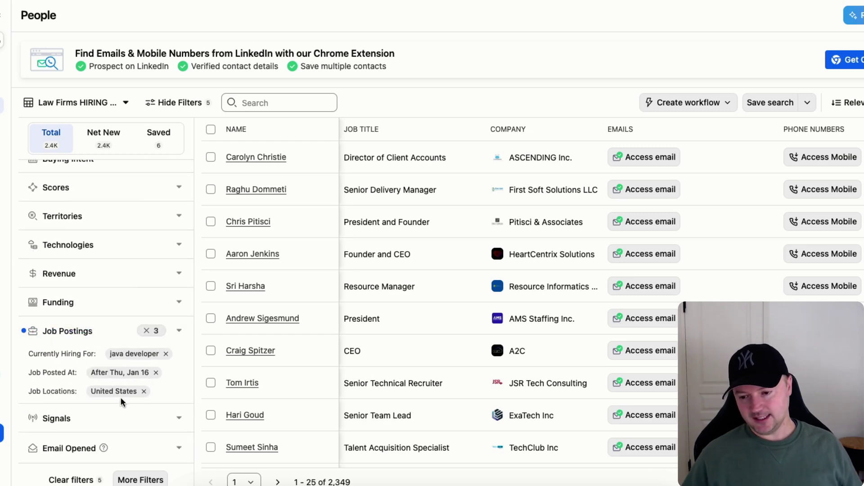
scroll(108, 315, "up", 5)
left_click(176, 200)
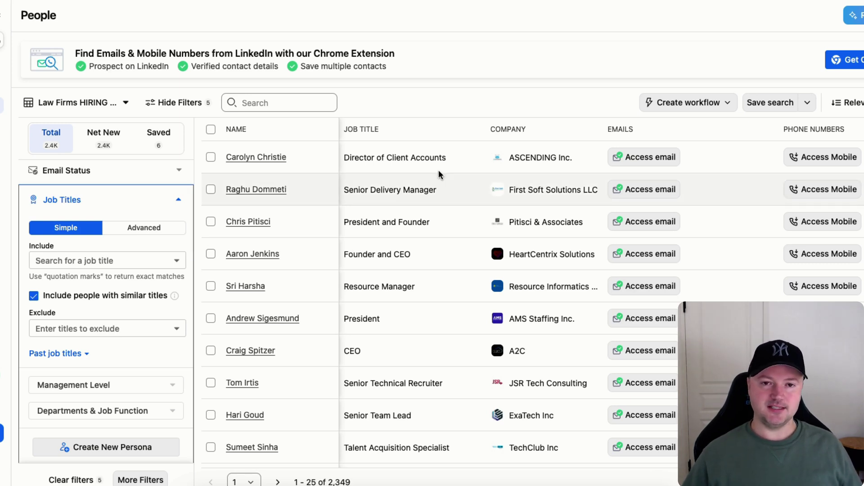
Open ChatGPT in a new browser tab, keeping the o1 model.
key("ctrl+t")
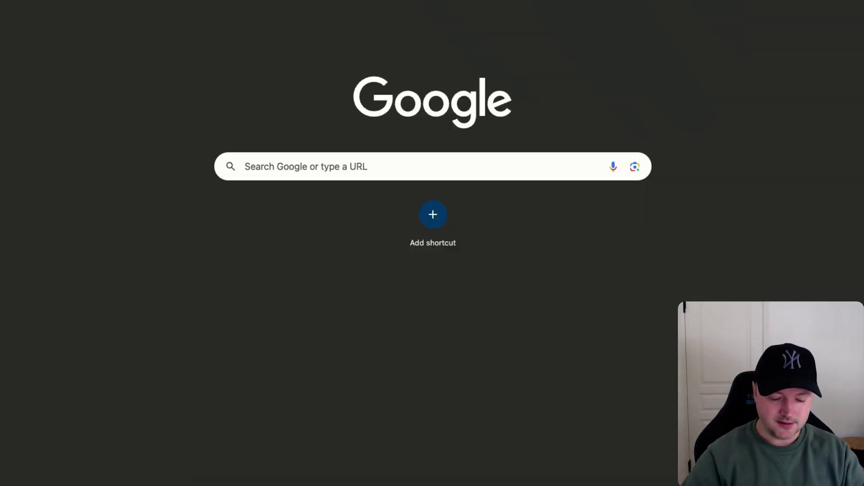
type("chat")
key("Return")
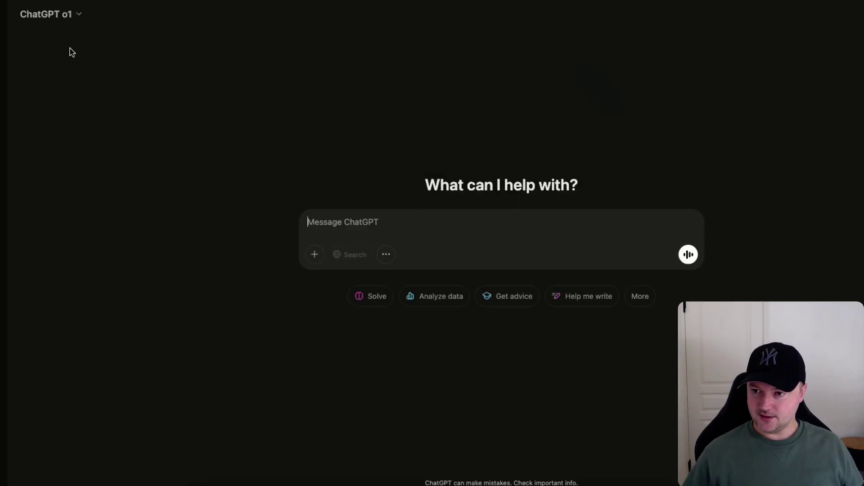
left_click(75, 18)
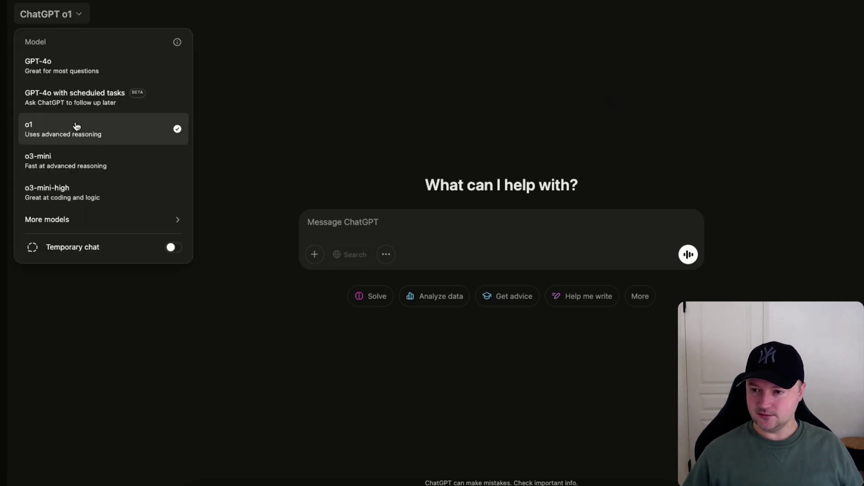
left_click(101, 140)
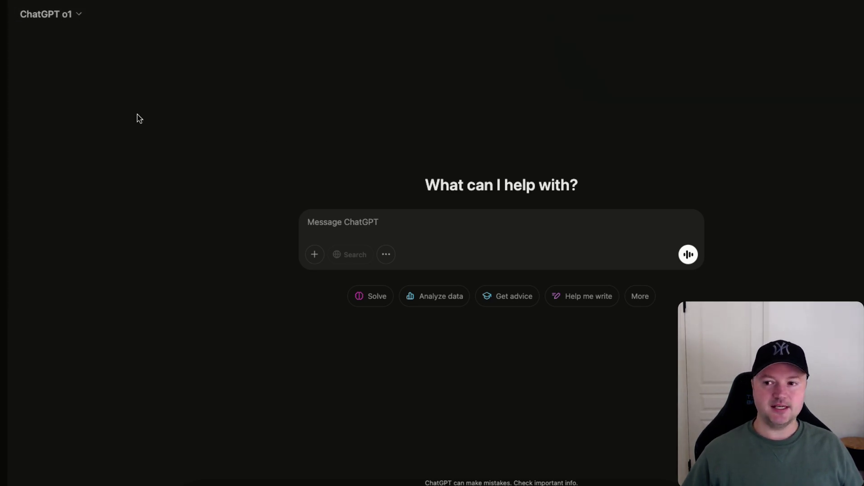
Ask ChatGPT for decision-maker titles at US companies of 15 to 80 people, and whether any are missing.
left_click(333, 222)
type("comma separated list of decision makers ")
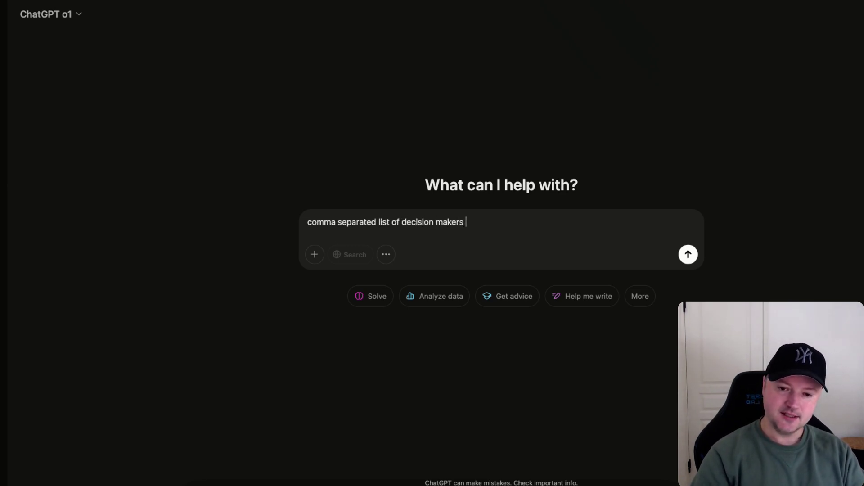
type("in US compa")
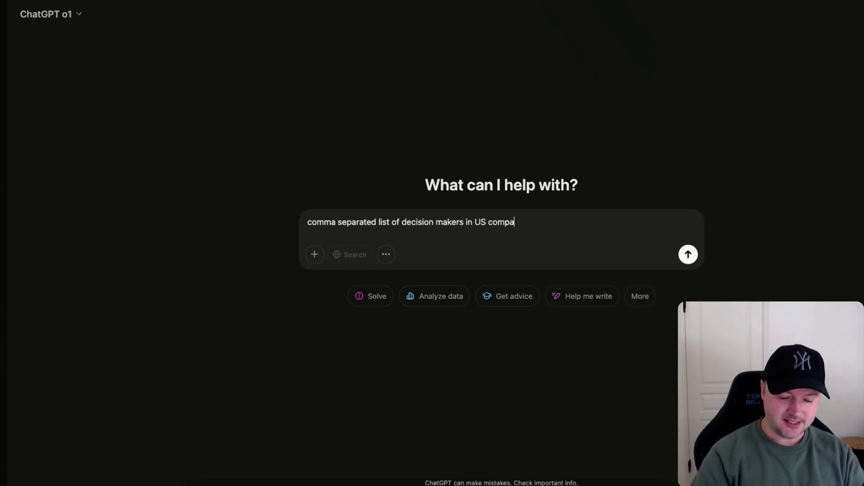
type("nies of 15 to 80 people who would be invo")
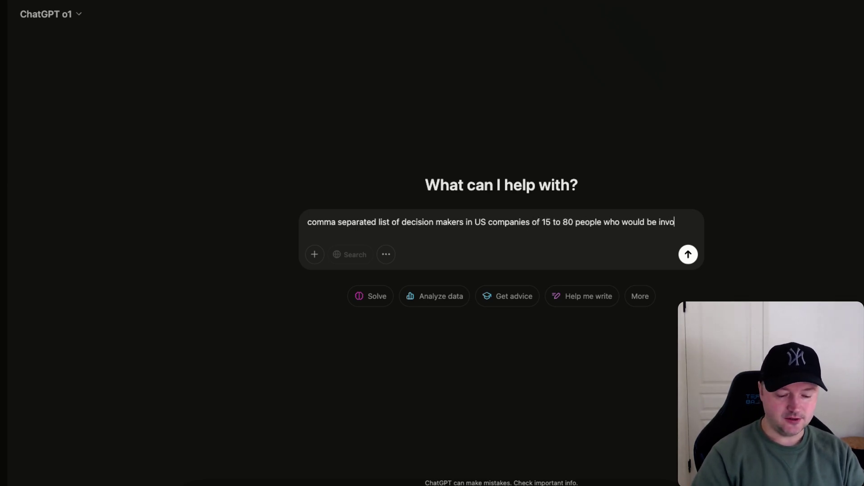
type("lved in the hiring ")
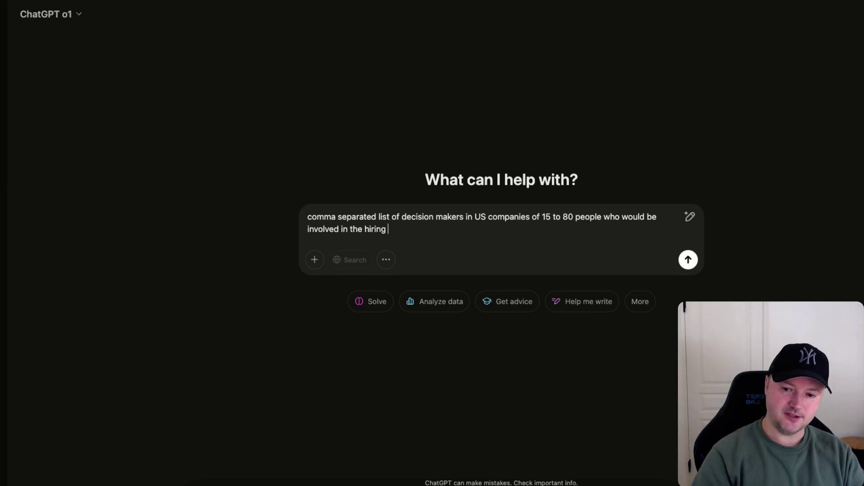
type("process for a java developer job post")
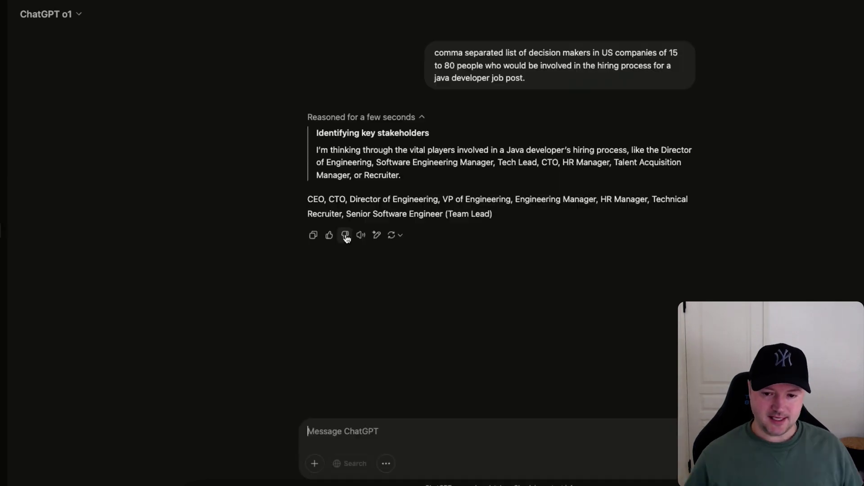
type("missing any?")
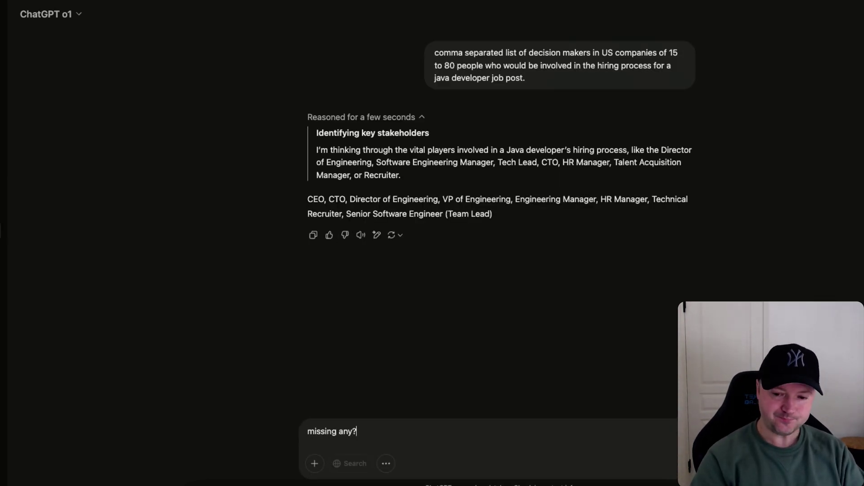
key("Return")
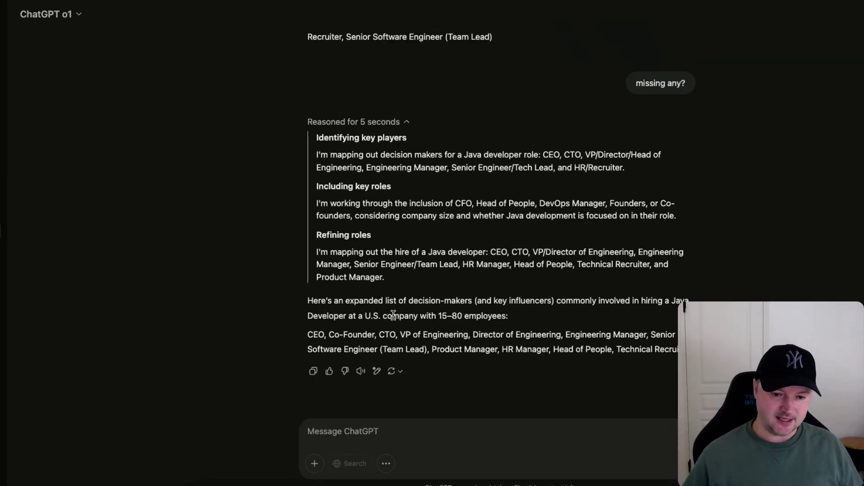
Ask whether any permutations of the pasted job-title list are missing.
type("are we ")
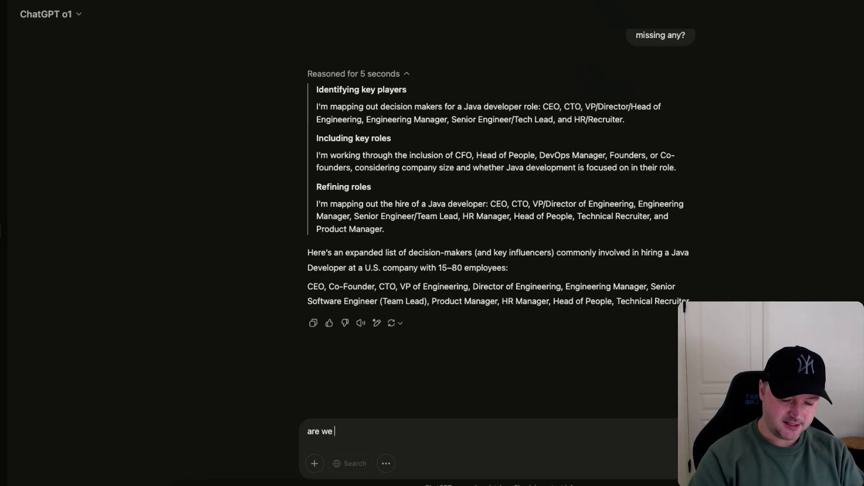
type("missing any perm")
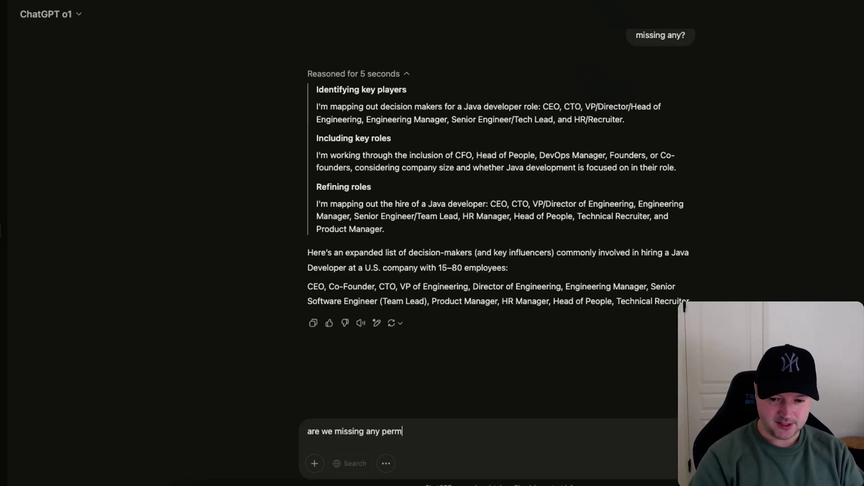
type("ustations ")
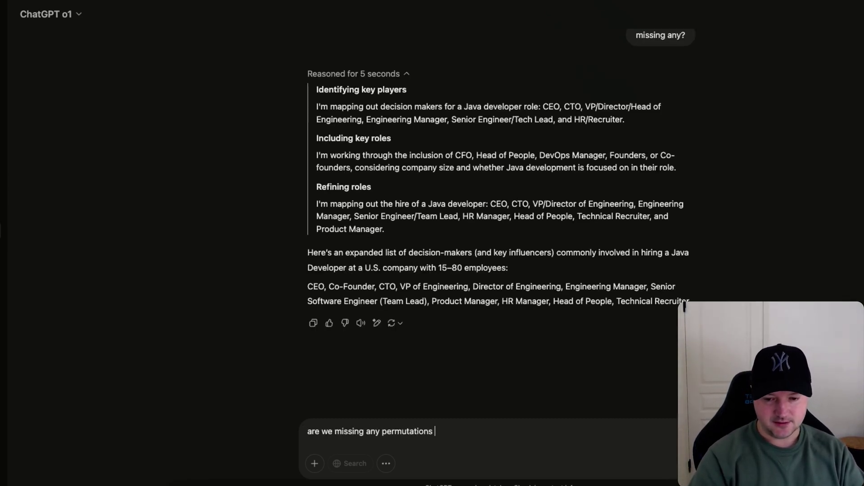
type("of these job titles?")
key("shift+Return")
key("shift+Return")
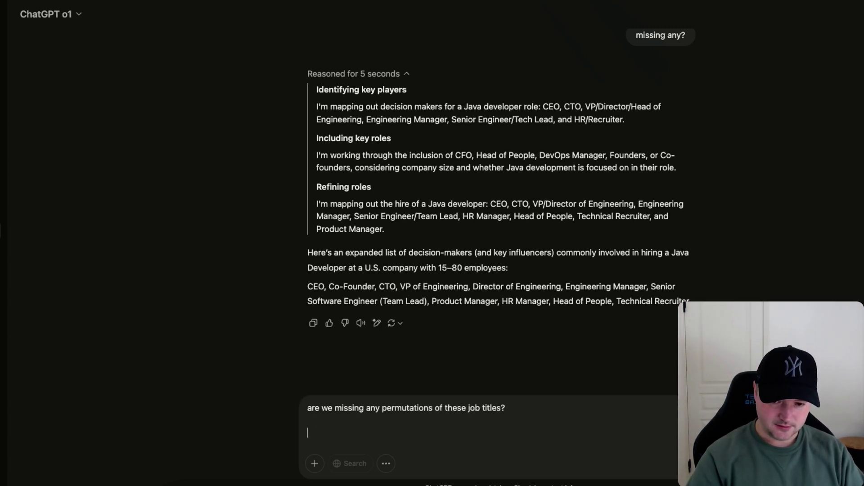
type("CEO, CTO, Director of Engineering, VP of Engineering, Engineering Manager, Senior Software Engineer, Lead Software Engineer")
key("Return")
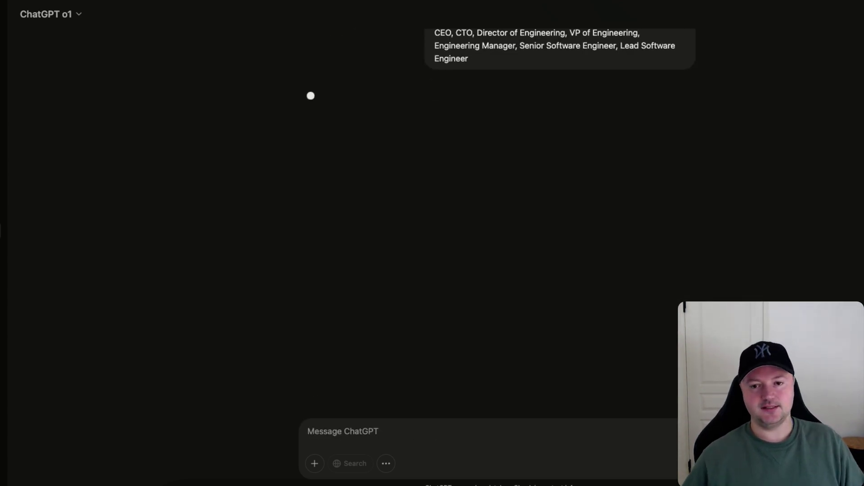
scroll(196, 249, "down", 2)
scroll(200, 249, "down", 5)
scroll(200, 249, "down", 10)
Request the titles excluding HR and TA roles as a comma-separated list, then copy it.
type("output those")
type(" exc")
key("BackSpace")
type("xcluding HR a")
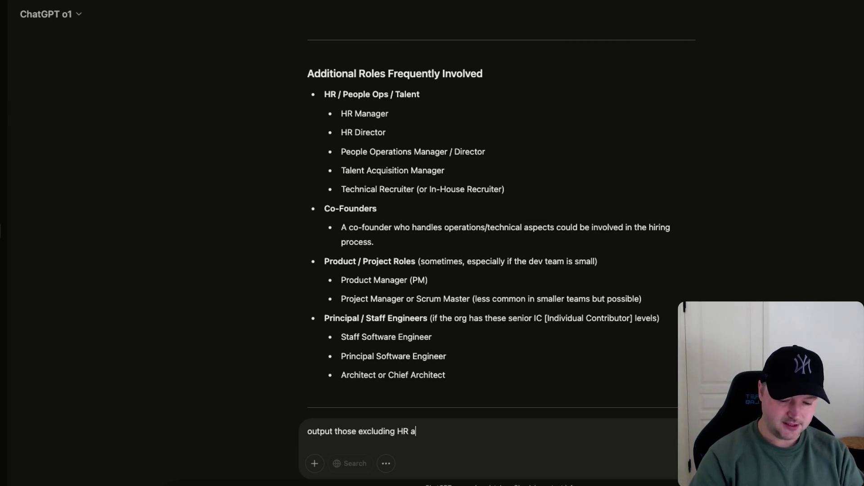
type("nd TA roles as a comma sepa")
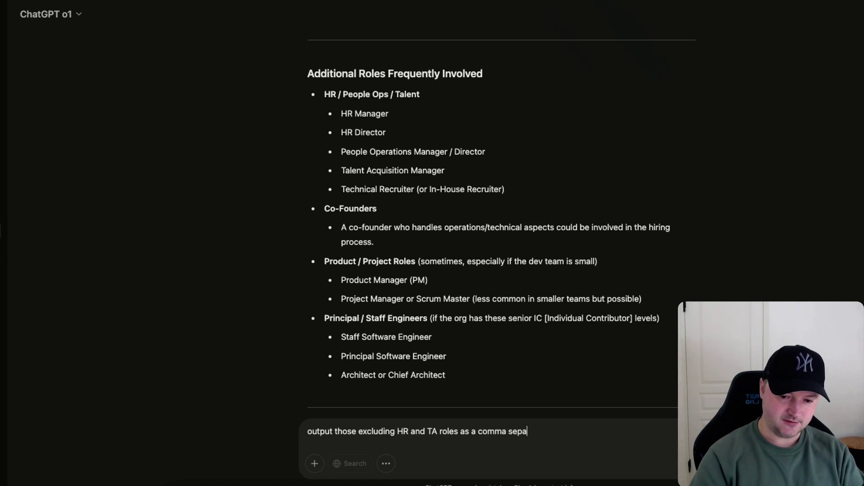
type("rated list")
key("Return")
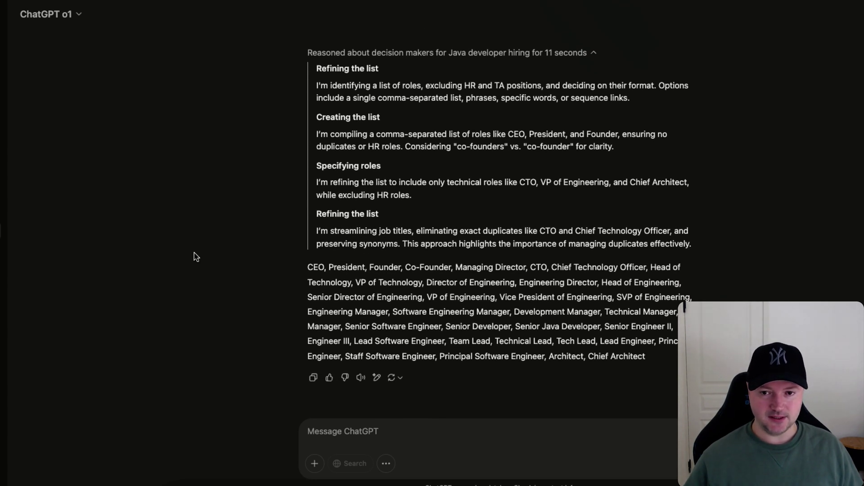
left_click(313, 377)
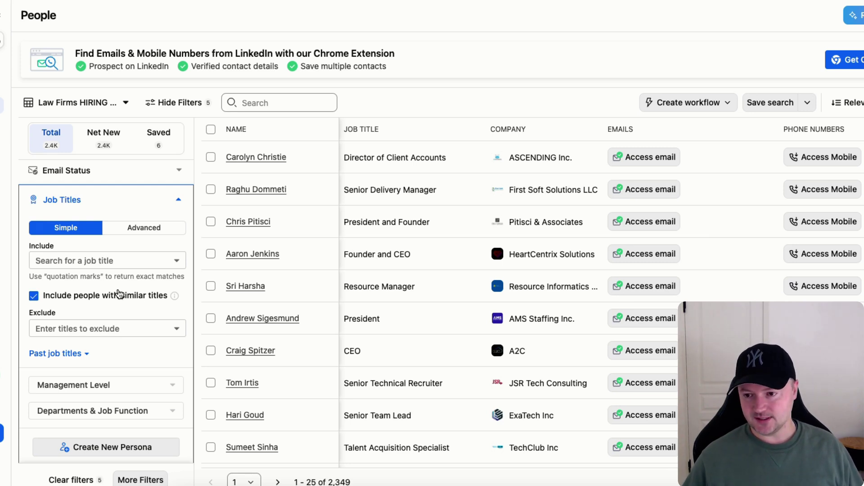
Paste the ChatGPT titles into the Job Titles include filter, narrowing results to 488 people.
left_click(63, 260)
key("ctrl+v")
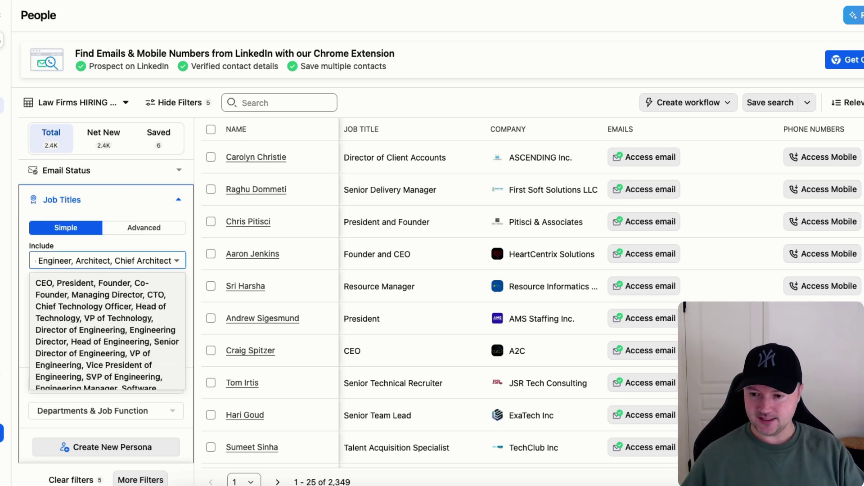
key("Return")
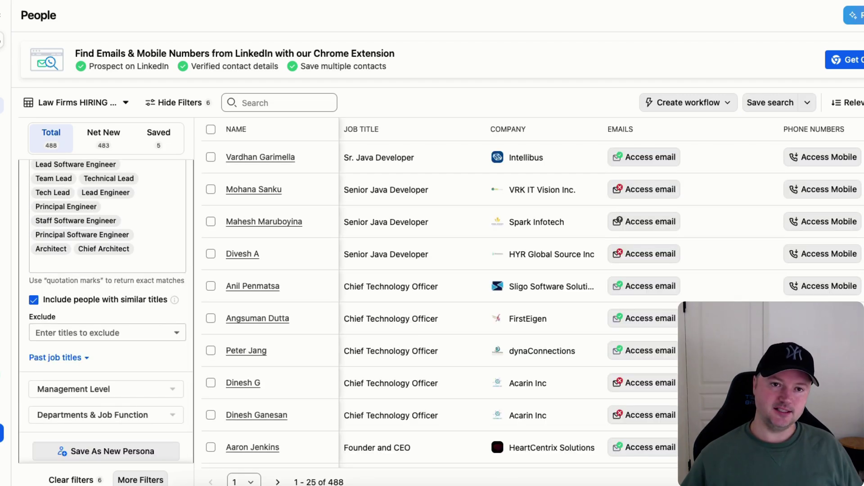
key("super+Tab")
Ask ChatGPT for HR/TA titles to exclude, then for individual-contributor keywords like coordinator and analyst.
type("comma separated")
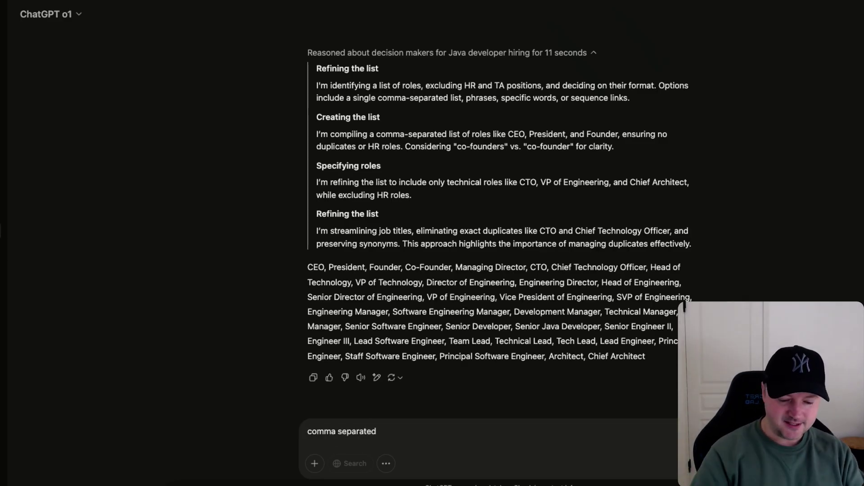
type(" list of ")
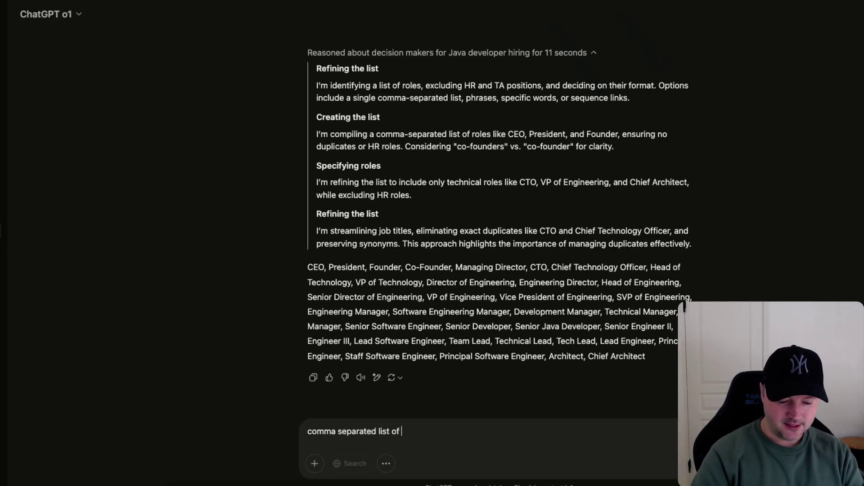
type("job titles to e")
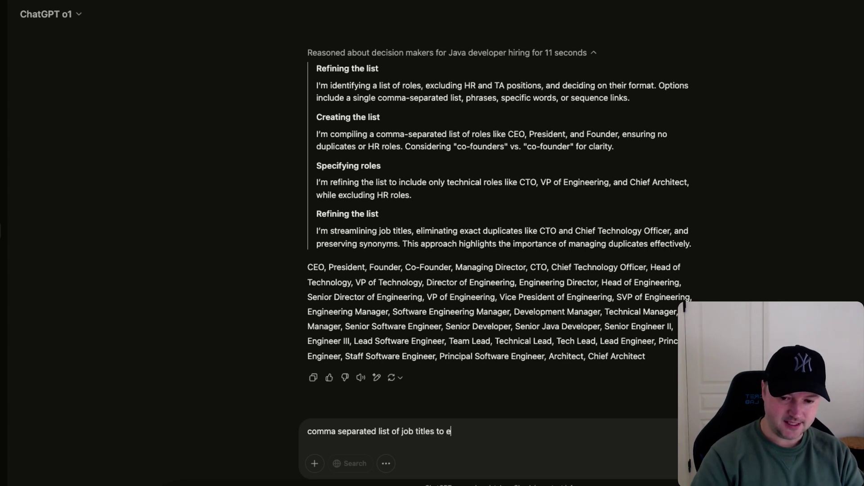
type("xclude irrelevant people")
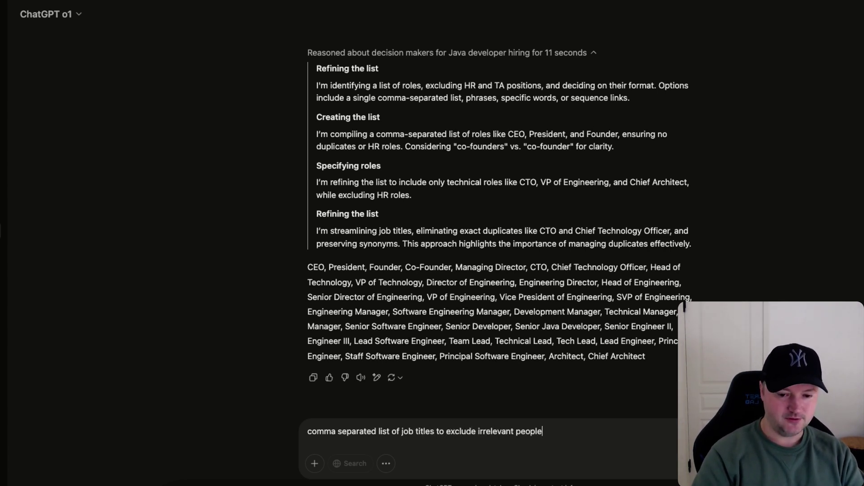
type(" from the deic")
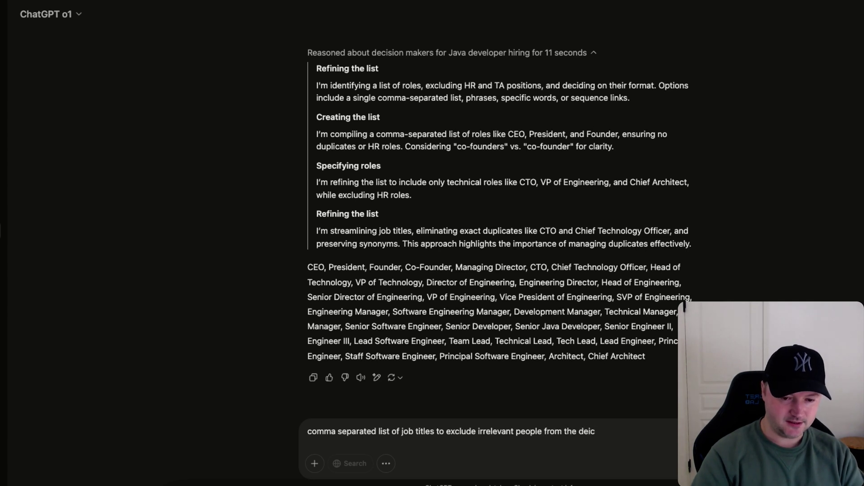
key("BackSpace")
key("BackSpace")
type("cision makers")
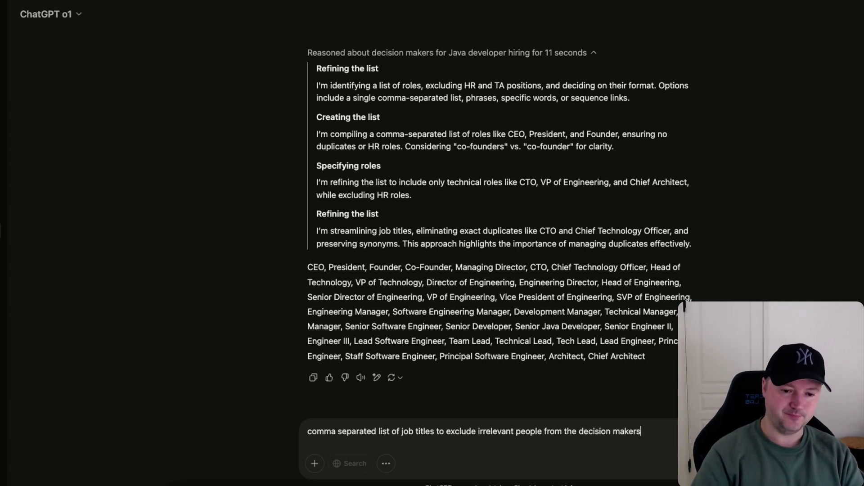
type(" search (include all HR")
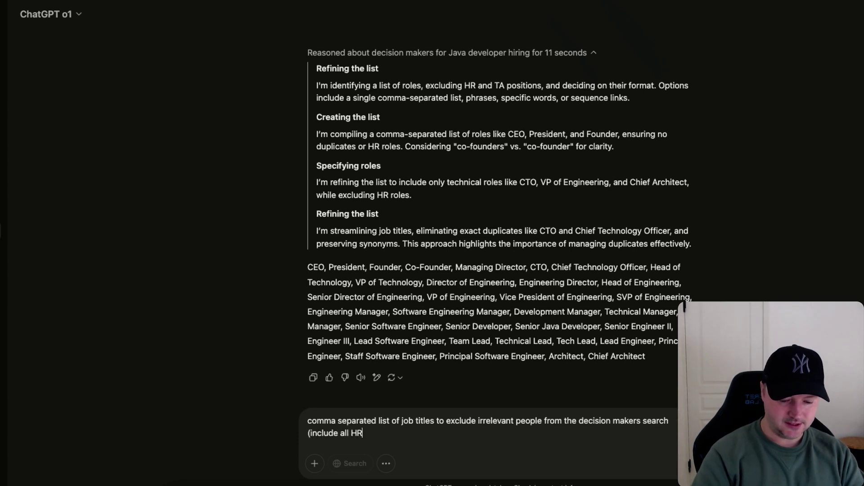
type(" and TA roles")
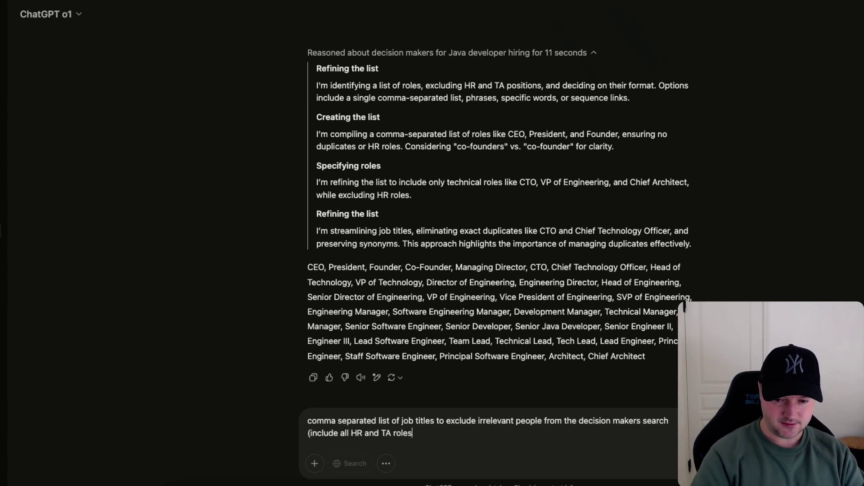
type(")")
key("Return")
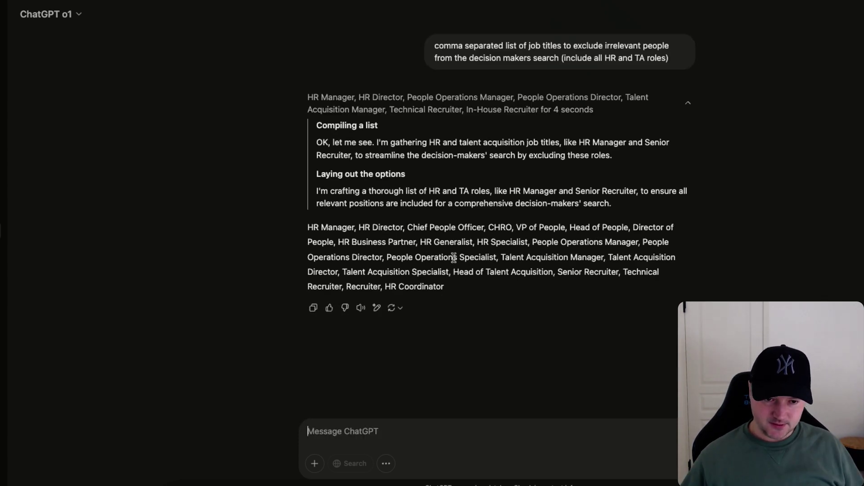
type("what abou")
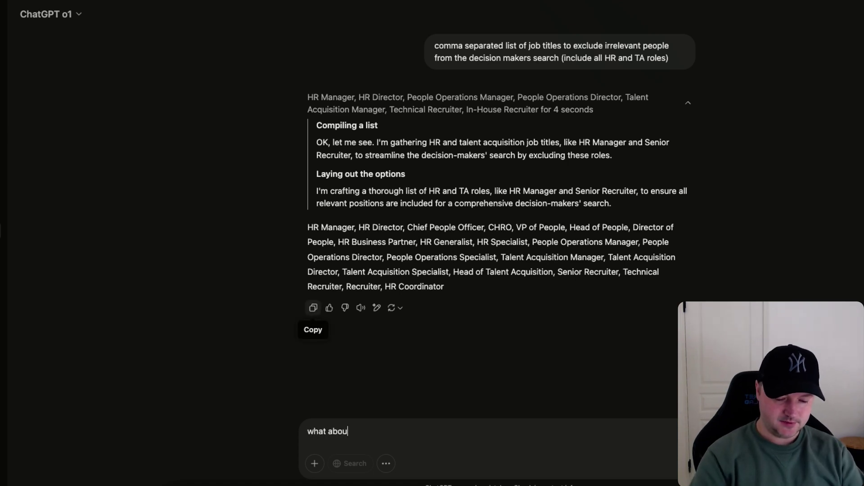
type("t other keywo")
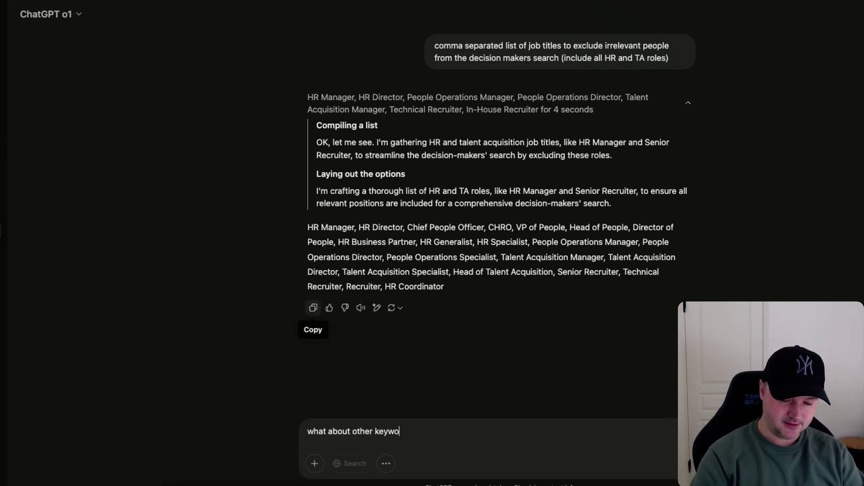
type("rds to exclude individual contributor")
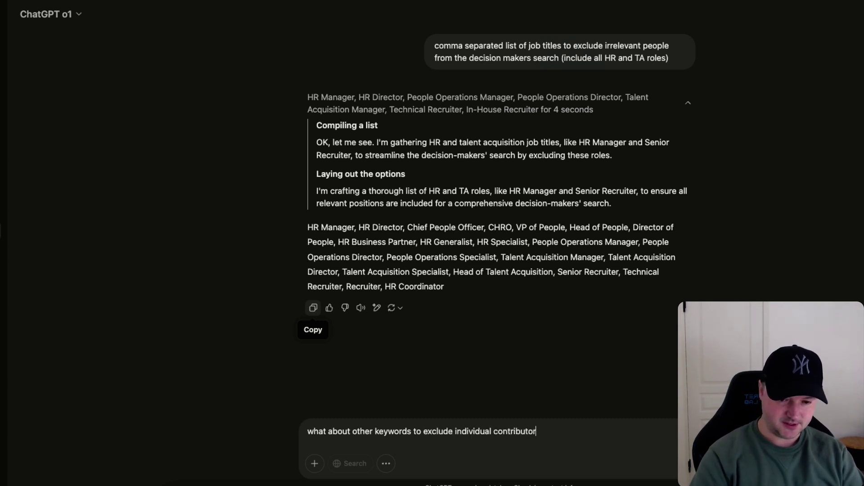
type("s like coord")
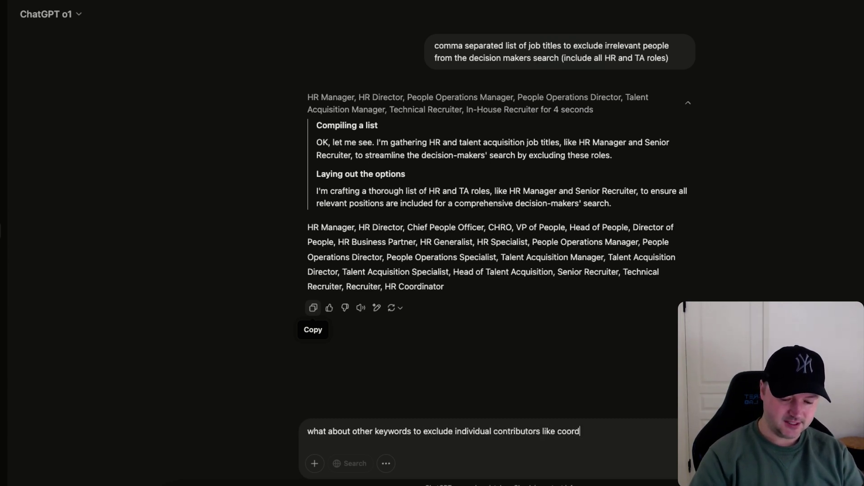
type("inator, analyst, etc")
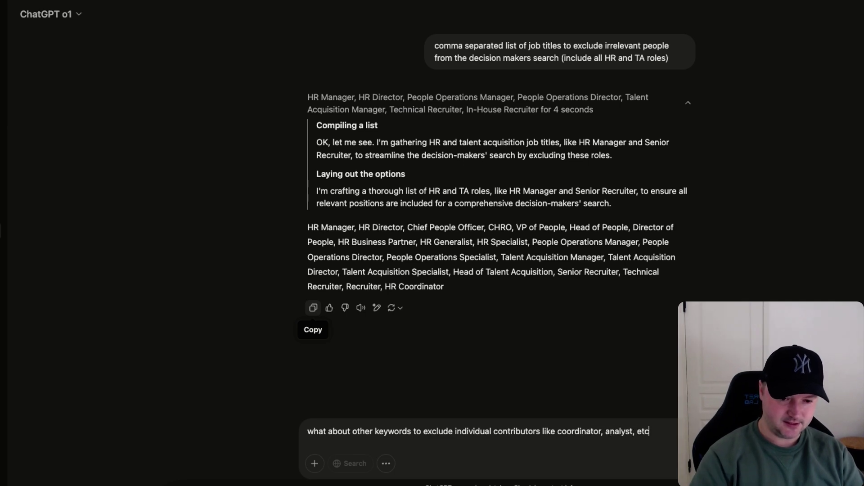
key("Return")
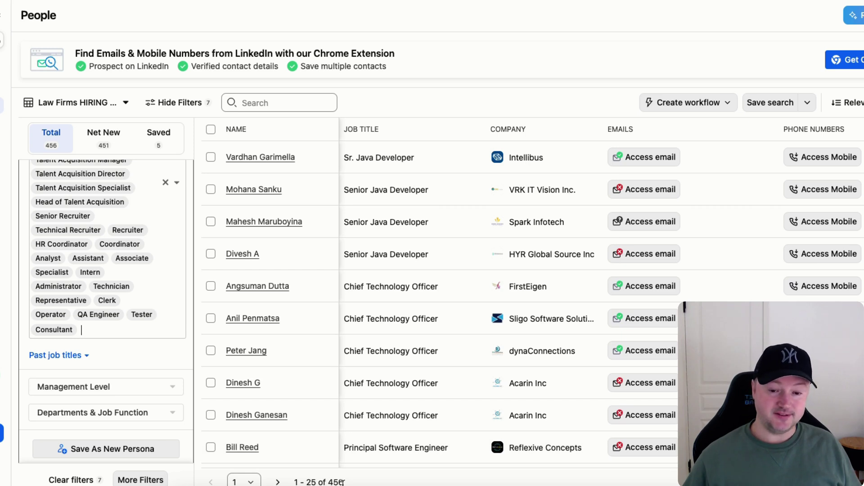
scroll(170, 311, "down", 5)
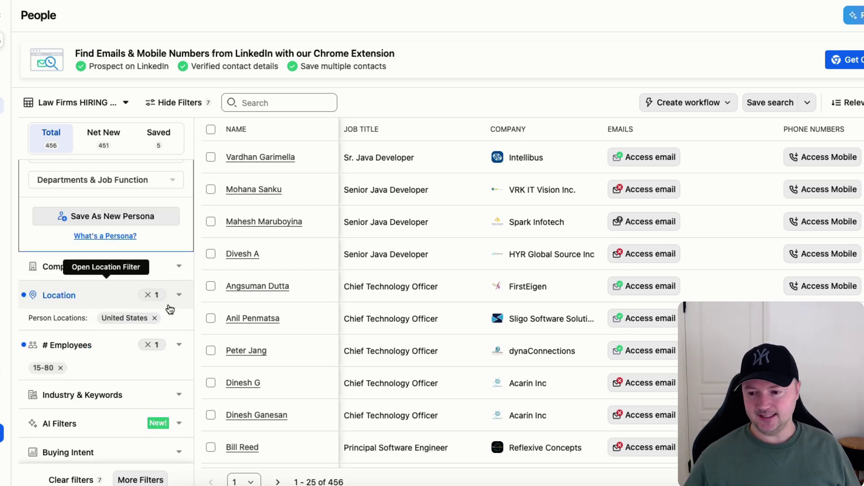
scroll(106, 343, "down", 7)
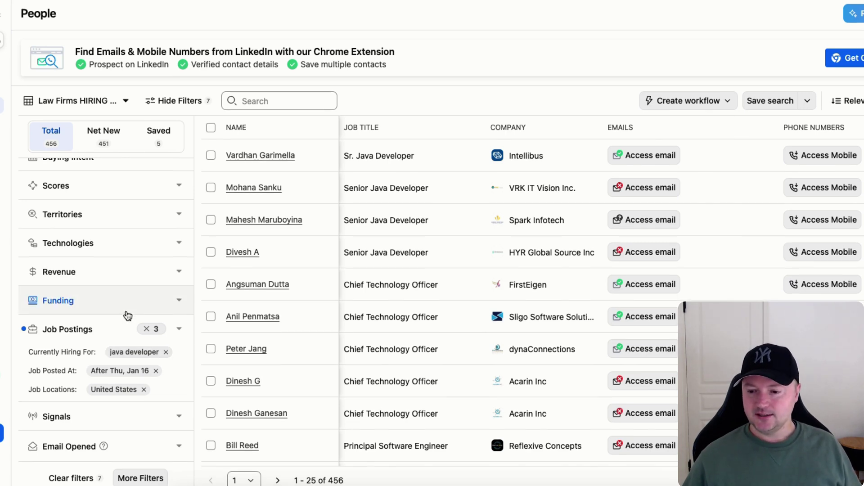
scroll(95, 369, "up", 10)
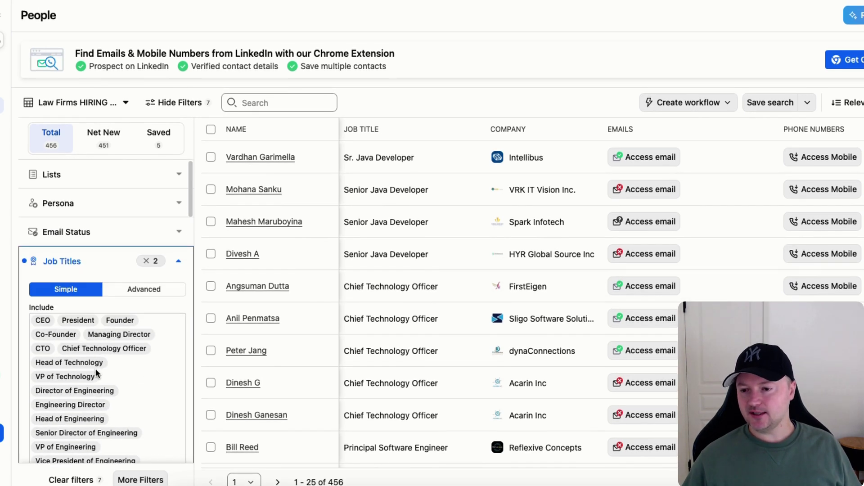
Limit Email Status to Verified with catch-all emails switched off, leaving 207 people.
left_click(174, 232)
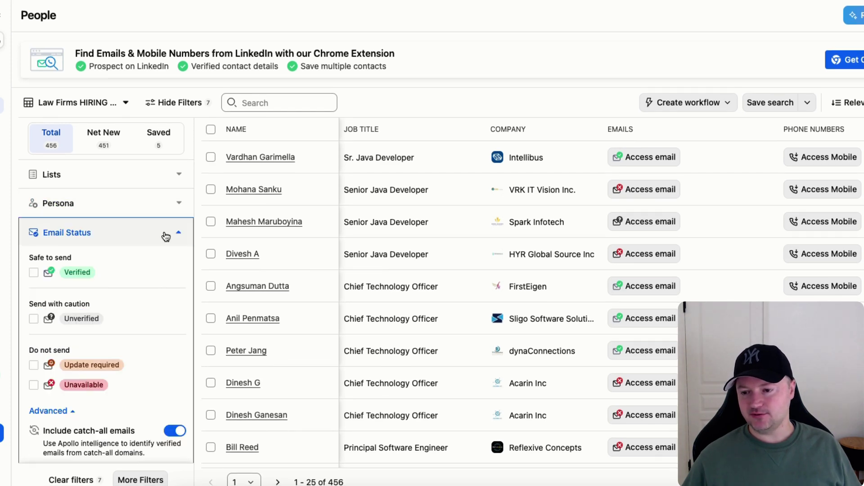
left_click(34, 274)
scroll(171, 342, "down", 3)
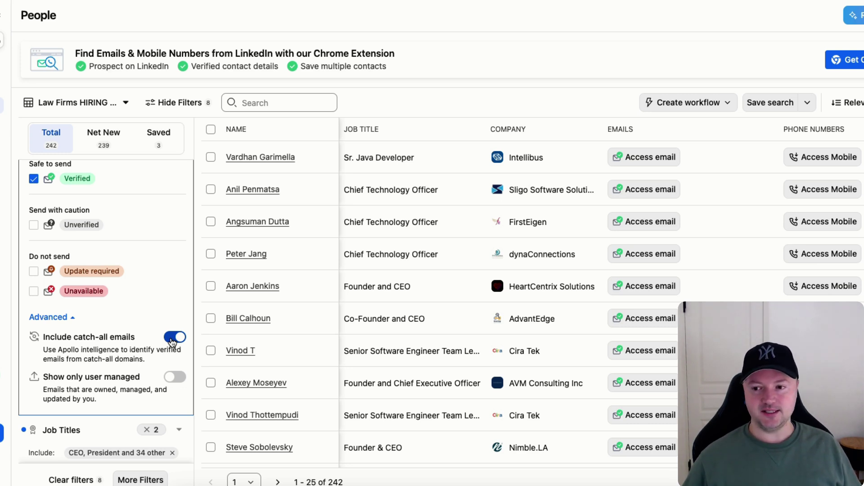
scroll(121, 317, "up", 3)
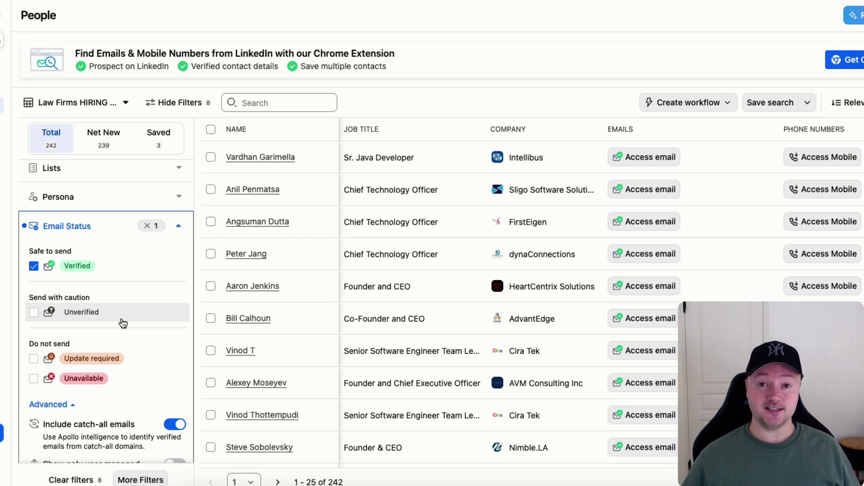
scroll(123, 323, "down", 1)
left_click(175, 371)
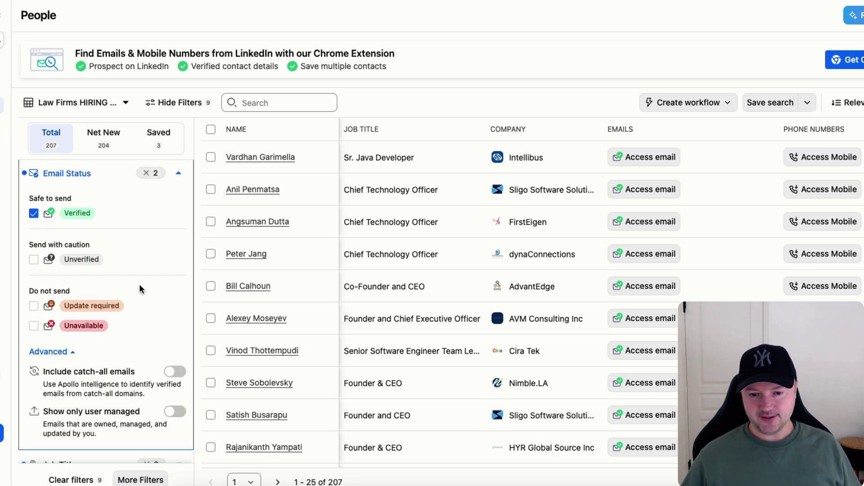
scroll(139, 284, "down", 3)
scroll(139, 285, "down", 4)
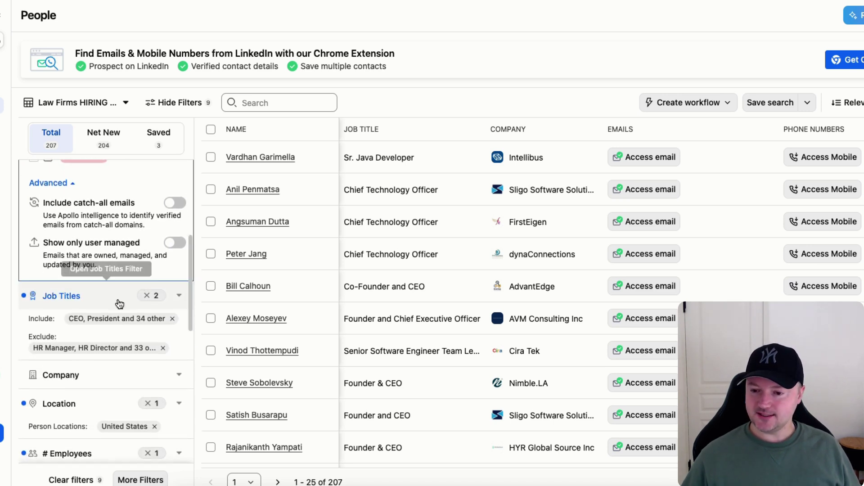
scroll(119, 304, "down", 12)
scroll(119, 304, "down", 3)
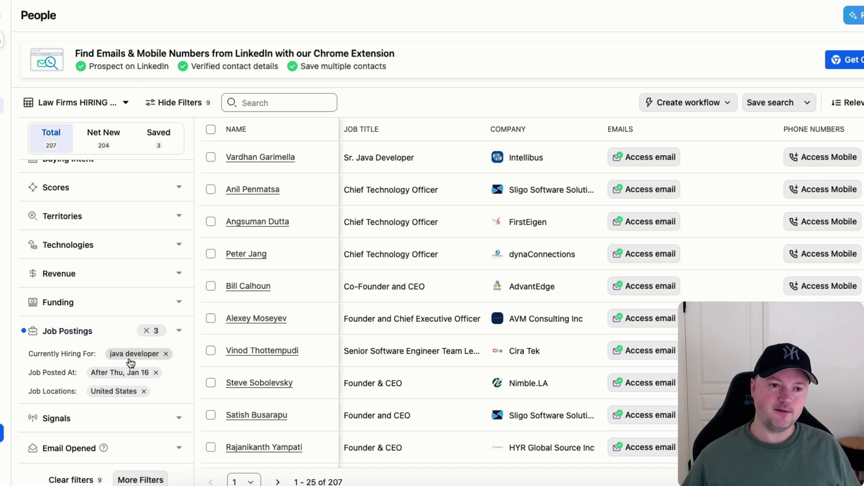
scroll(104, 324, "up", 3)
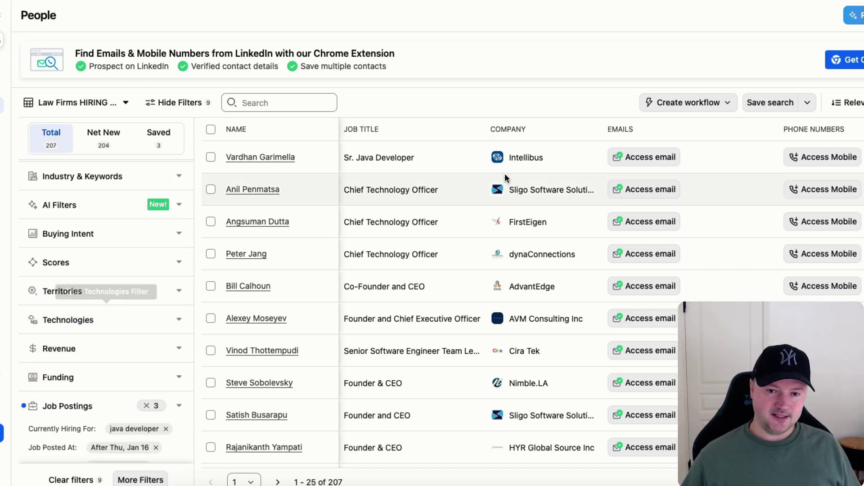
Sort the people results by the COMPANY column in ascending order.
left_click(510, 128)
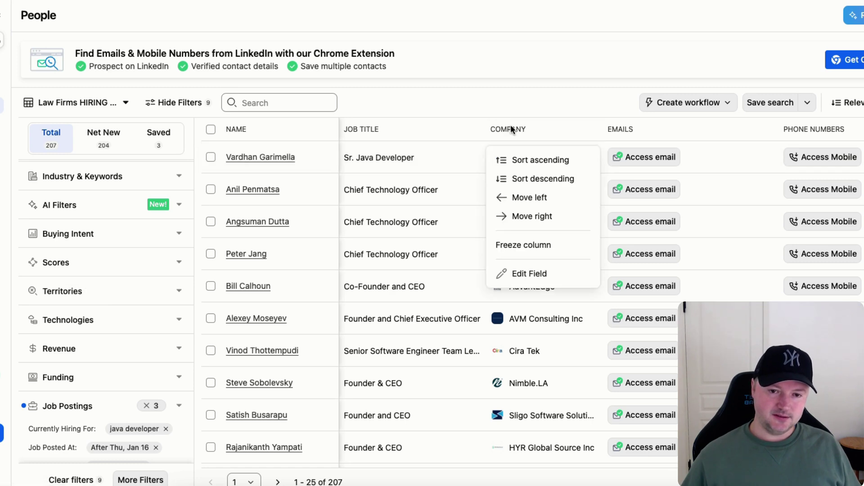
left_click(524, 160)
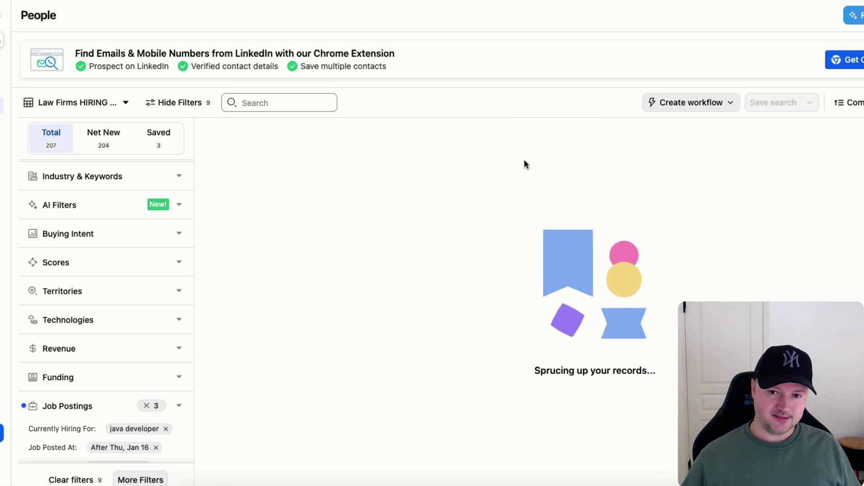
scroll(456, 191, "down", 2)
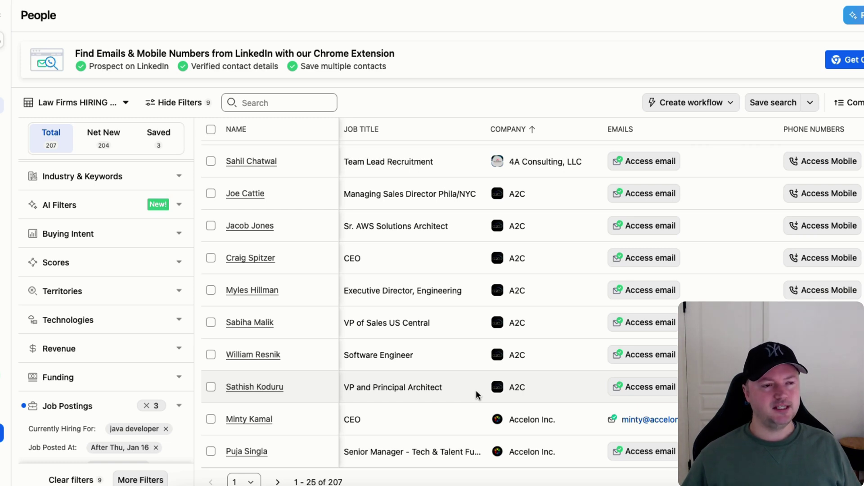
scroll(134, 305, "up", 1)
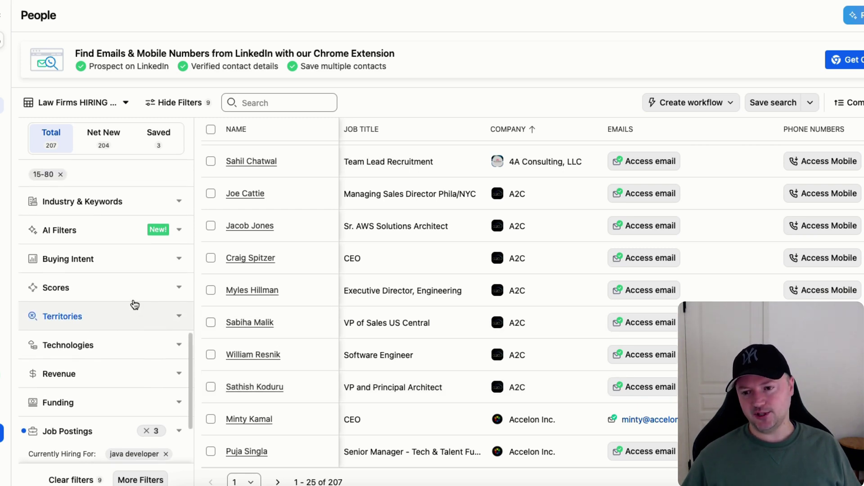
scroll(135, 305, "up", 2)
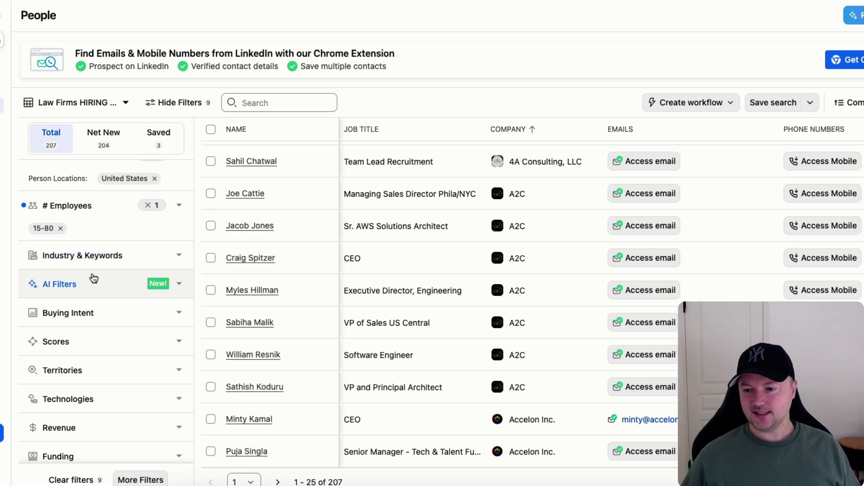
scroll(92, 283, "down", 3)
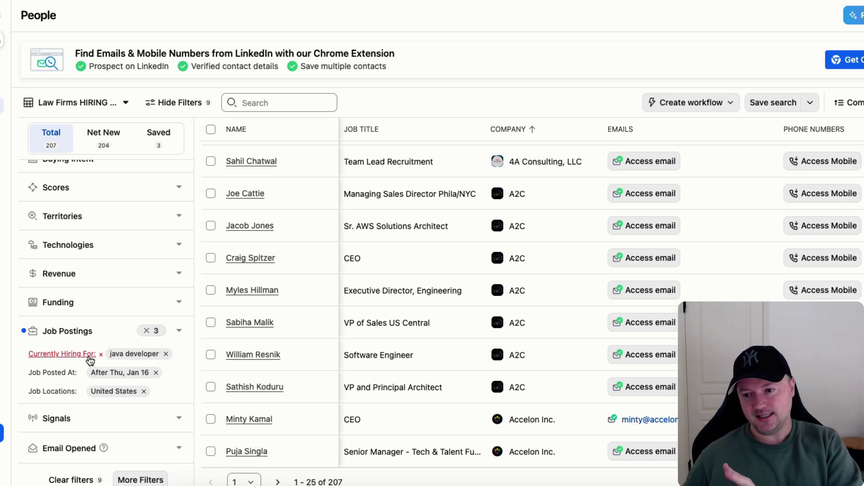
scroll(90, 361, "up", 10)
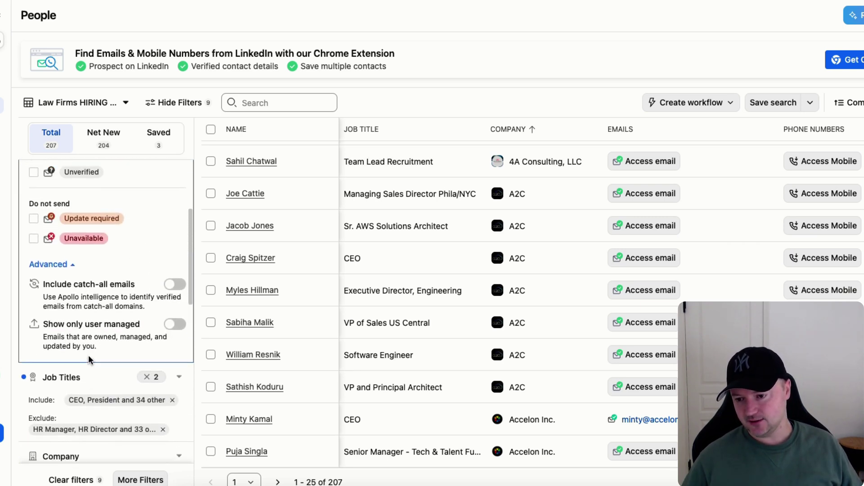
scroll(88, 354, "down", 2)
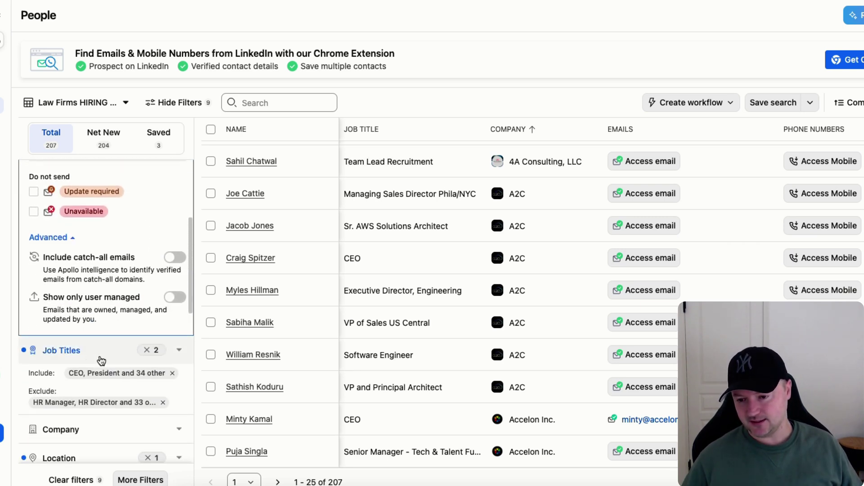
left_click(178, 352)
scroll(109, 280, "down", 1)
scroll(110, 279, "up", 2)
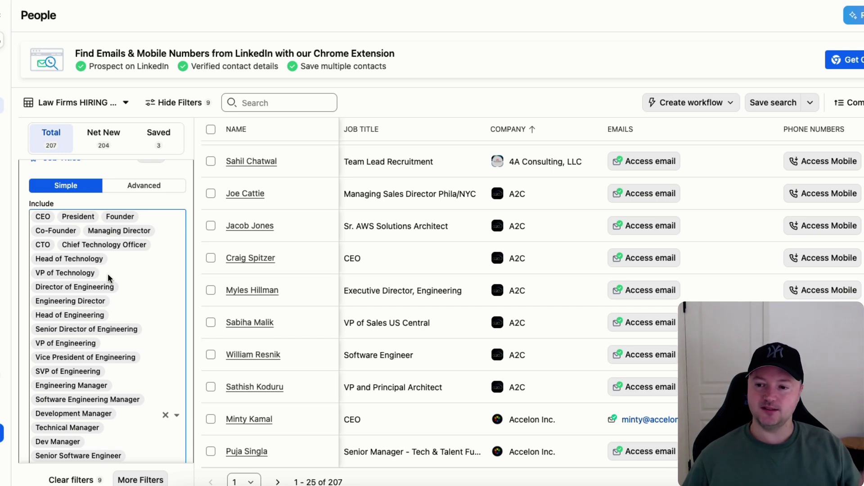
left_click(593, 55)
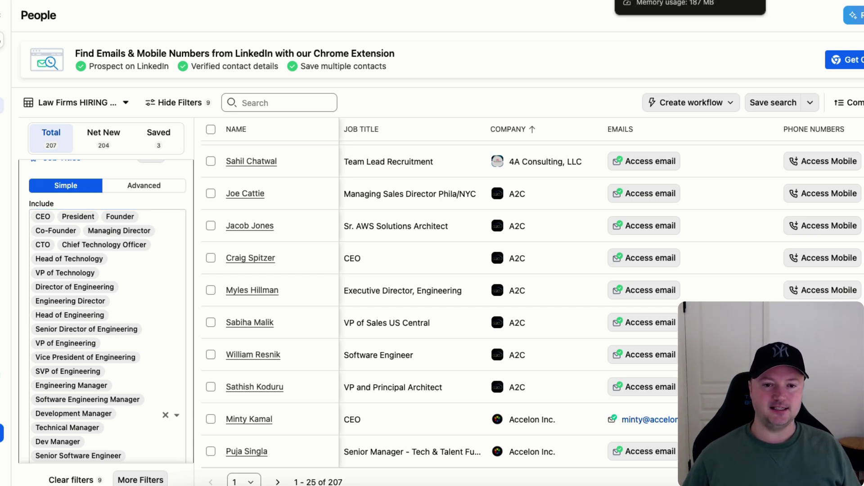
scroll(117, 340, "down", 10)
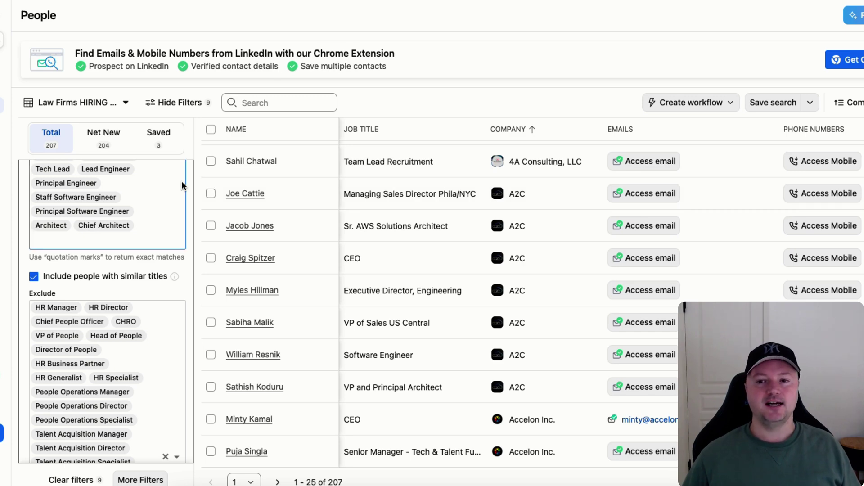
scroll(101, 310, "up", 5)
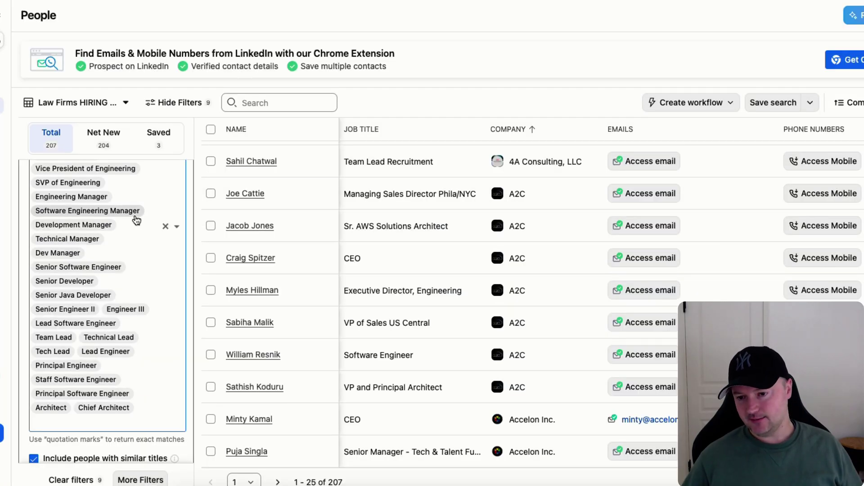
Scroll through the job title include and exclude lists and the remaining filters.
scroll(137, 220, "up", 3)
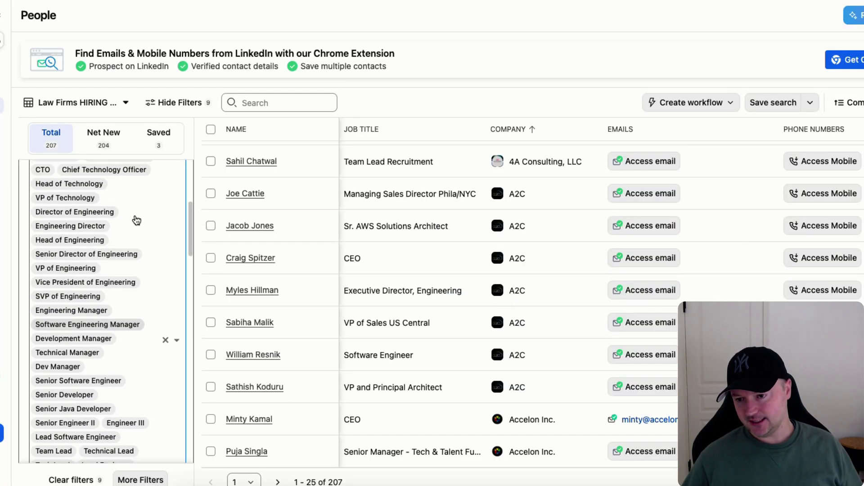
scroll(136, 220, "up", 3)
scroll(113, 250, "down", 4)
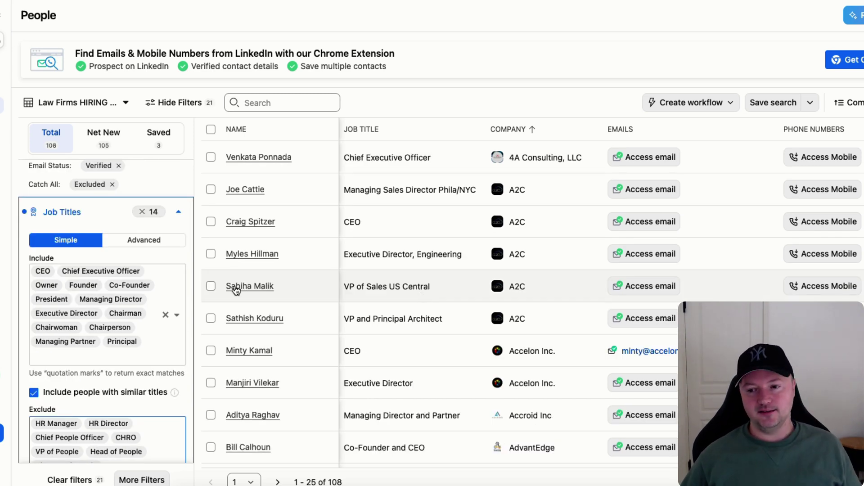
scroll(132, 353, "down", 5)
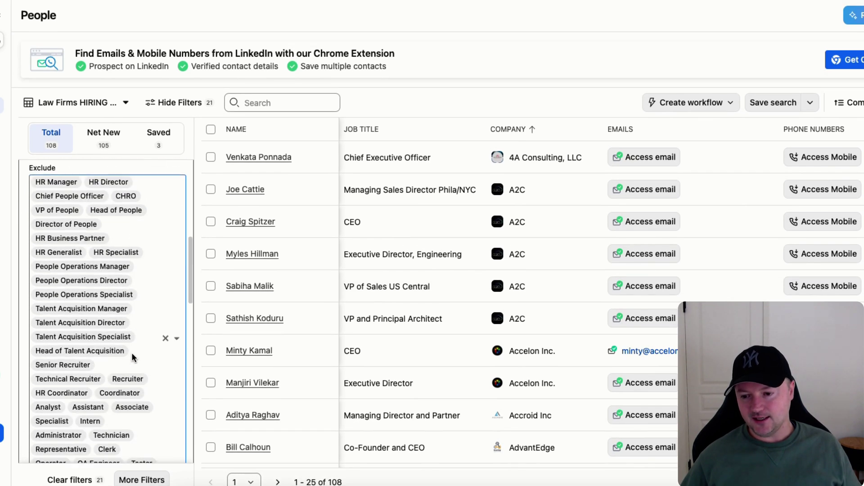
scroll(132, 352, "down", 10)
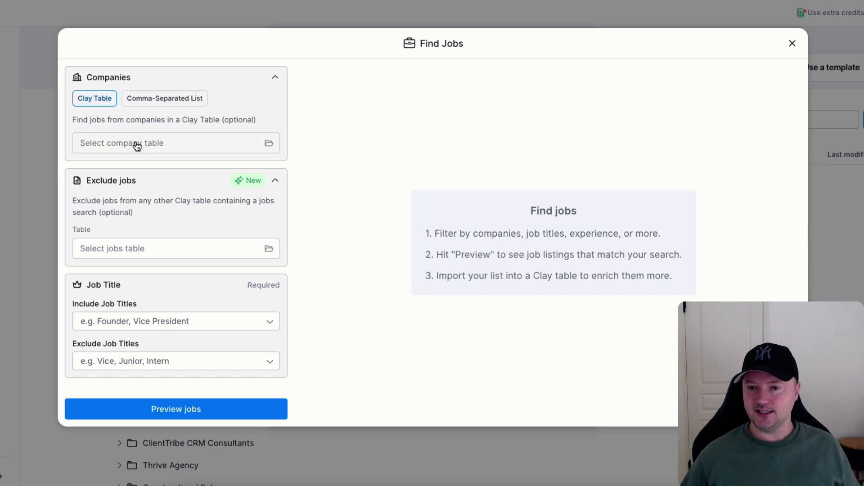
Switch from Find Jobs to Find People, expand Companies, and select ChatGPT's suggested title list.
left_click(793, 43)
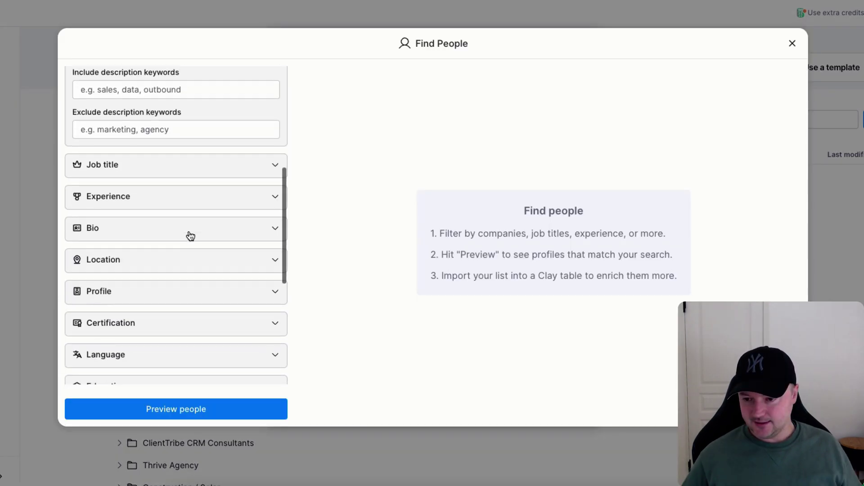
scroll(191, 235, "down", 4)
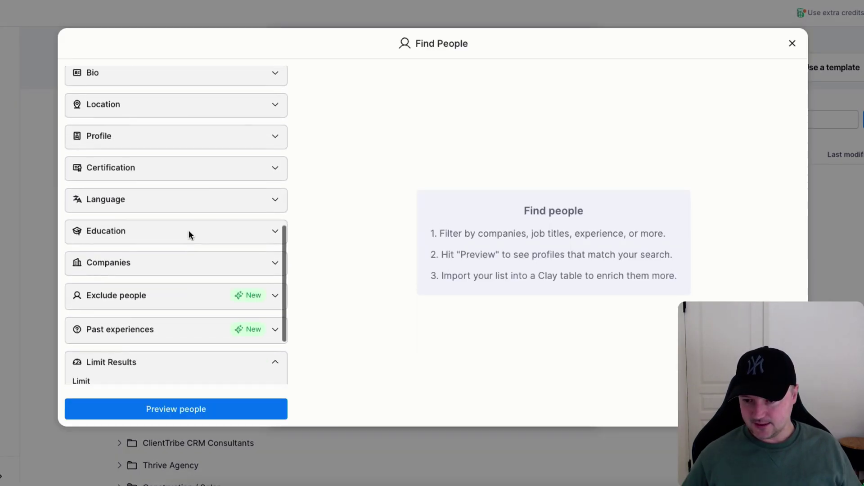
left_click(163, 269)
scroll(162, 212, "down", 3)
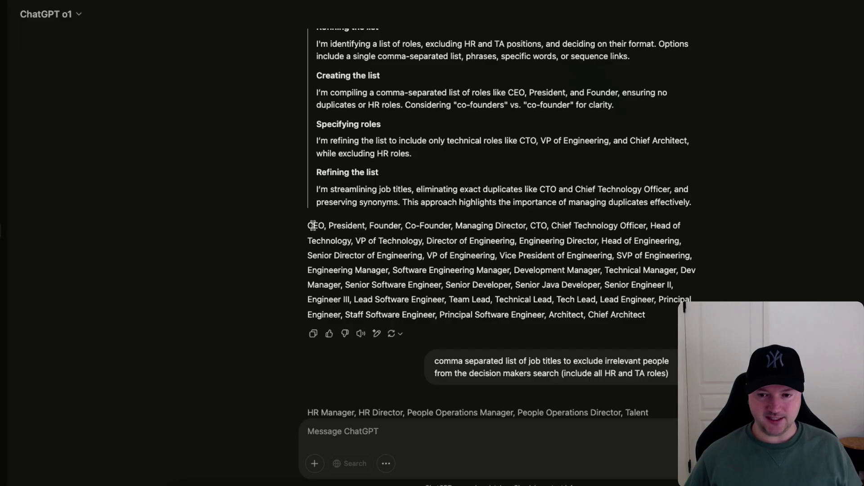
left_click_drag(309, 225, 651, 314)
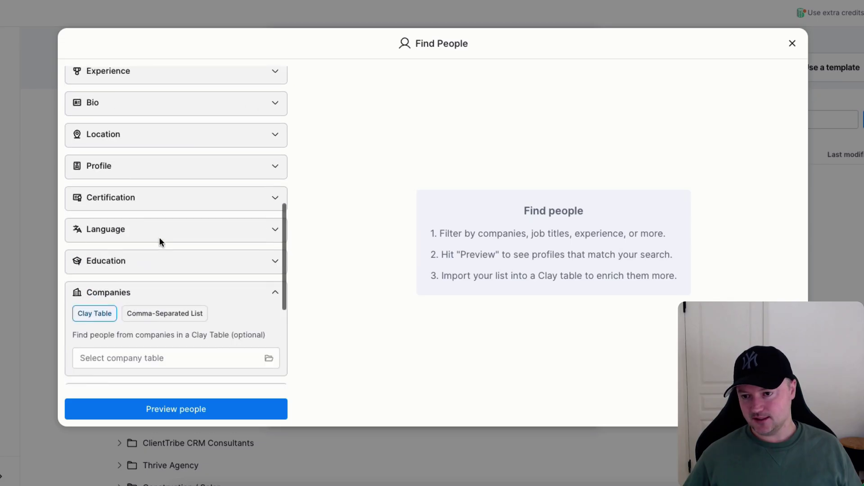
scroll(165, 240, "up", 3)
scroll(161, 241, "up", 2)
Apply the 36 job titles, limit Find People to 7 per company, and close it.
left_click(165, 243)
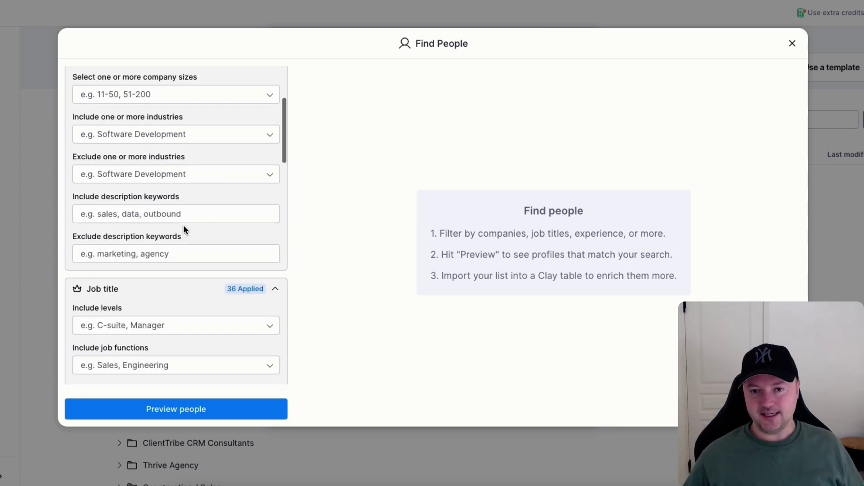
scroll(183, 229, "down", 1)
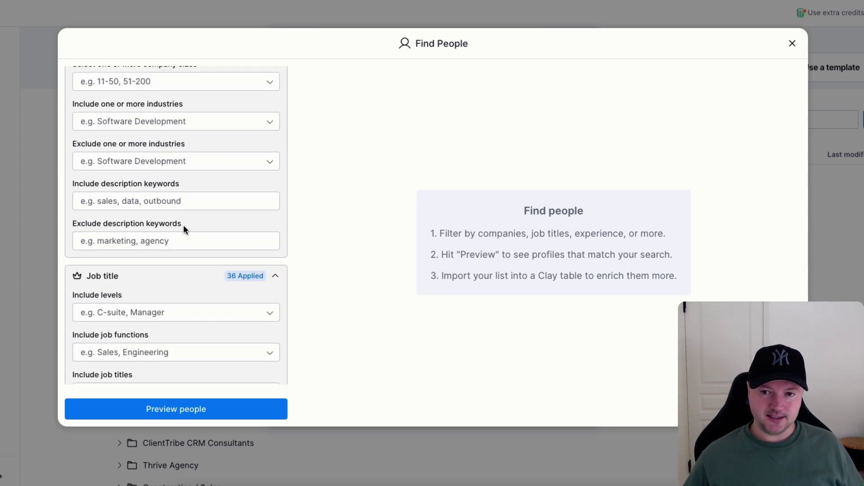
scroll(184, 229, "down", 3)
scroll(183, 225, "down", 15)
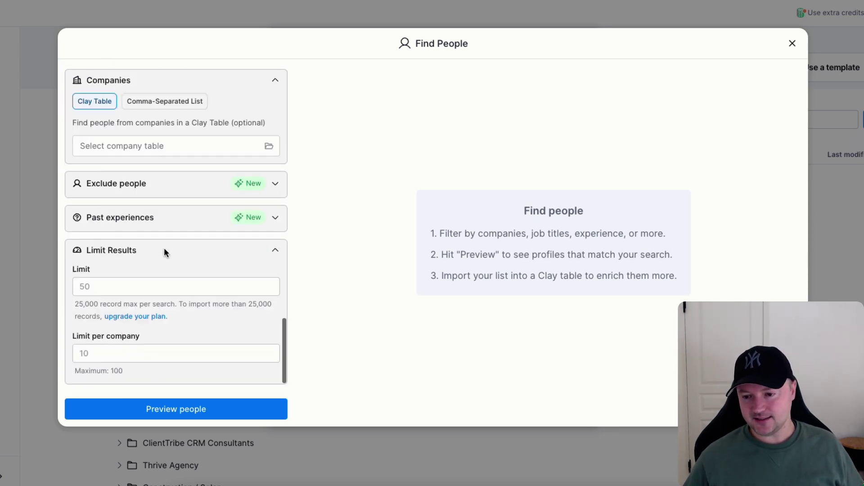
left_click(99, 354)
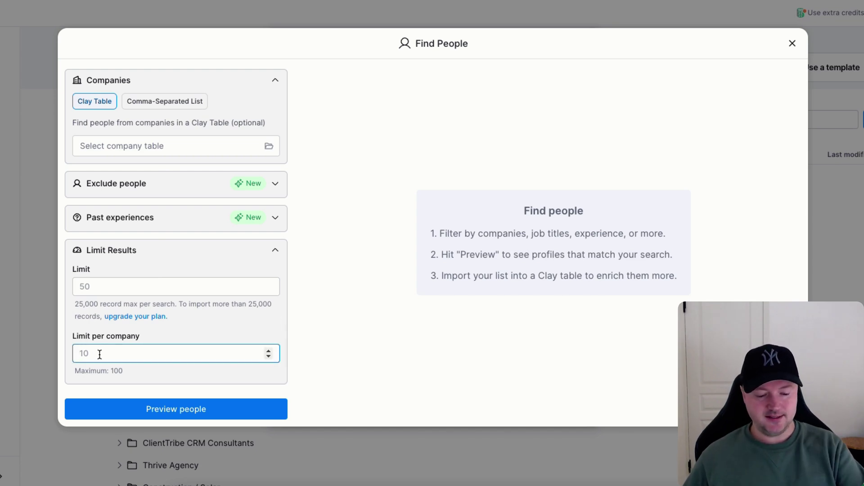
type("7")
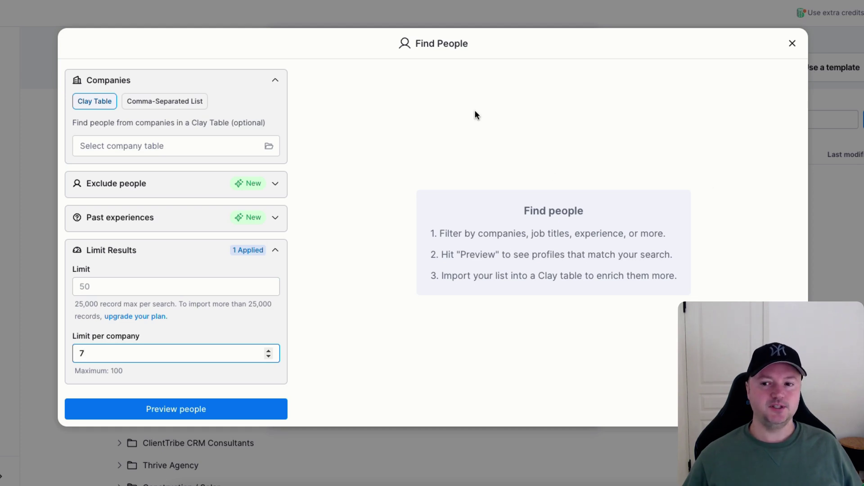
scroll(263, 154, "up", 15)
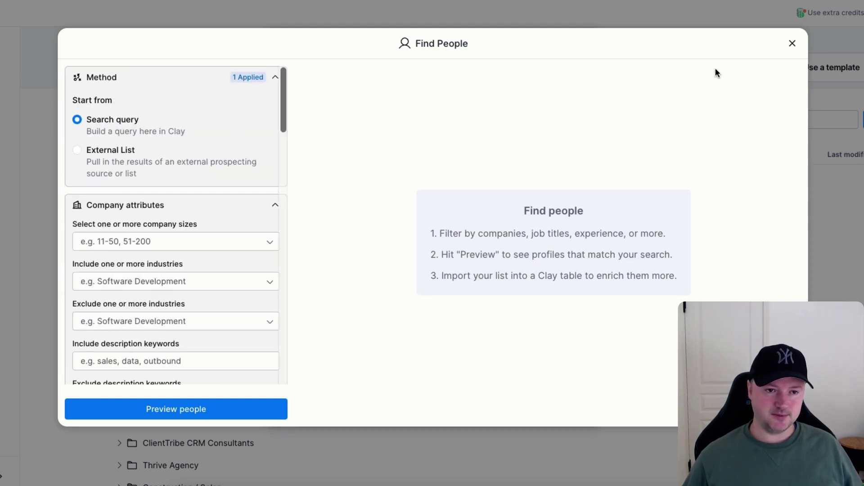
left_click(792, 44)
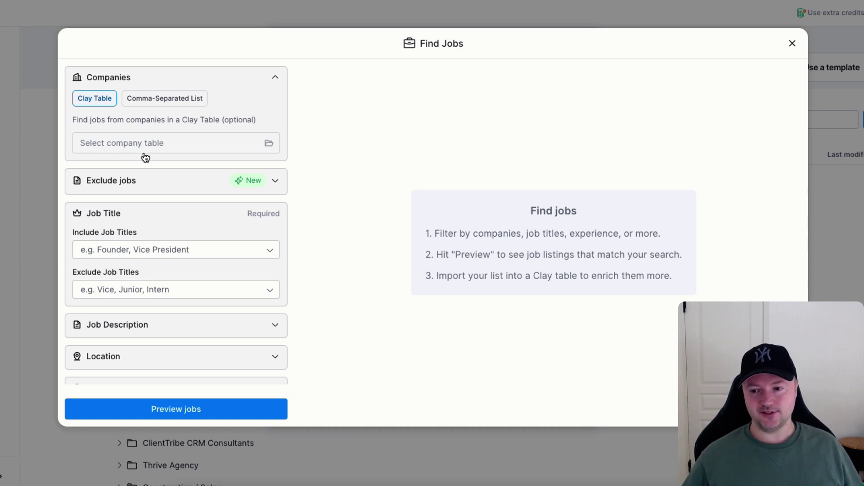
Add "java" as an included job title in Find Jobs.
scroll(151, 175, "down", 1)
scroll(152, 175, "down", 2)
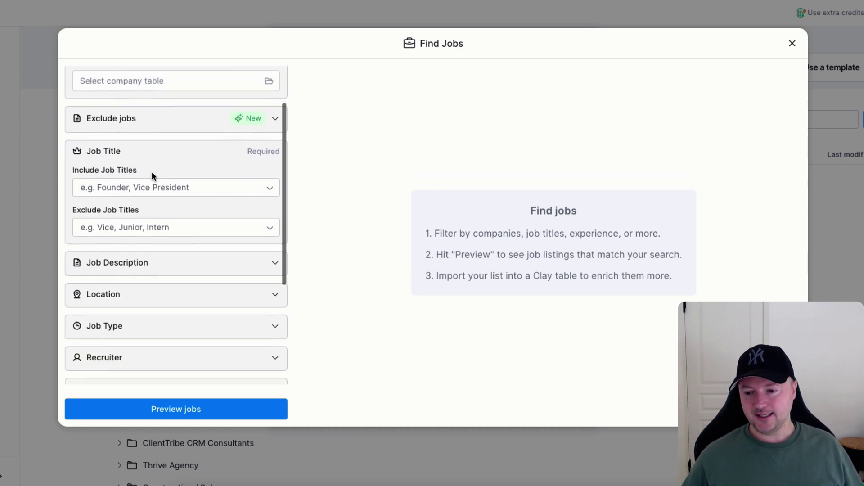
scroll(152, 173, "up", 3)
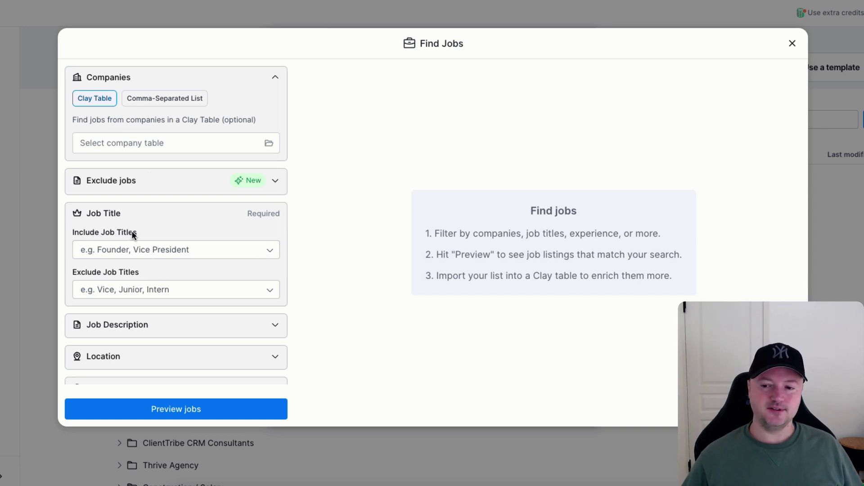
left_click(141, 248)
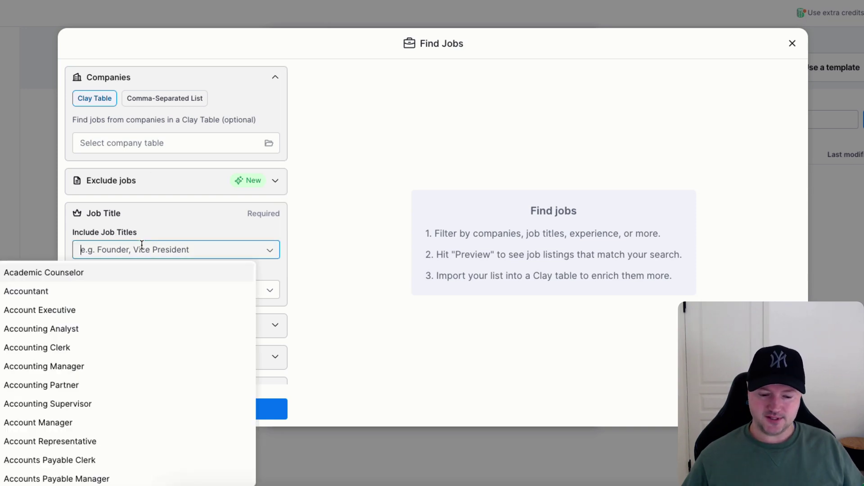
type("java")
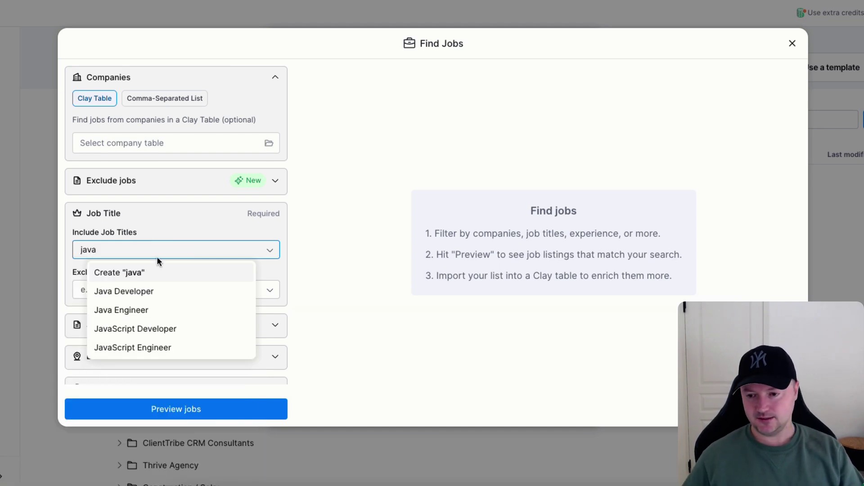
left_click(136, 272)
left_click(167, 215)
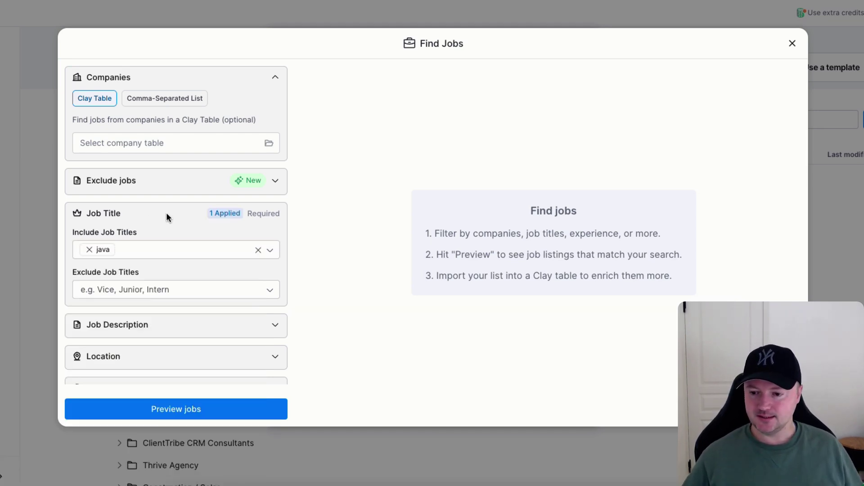
Restrict the job type to Full-time positions.
scroll(166, 212, "down", 5)
left_click(153, 257)
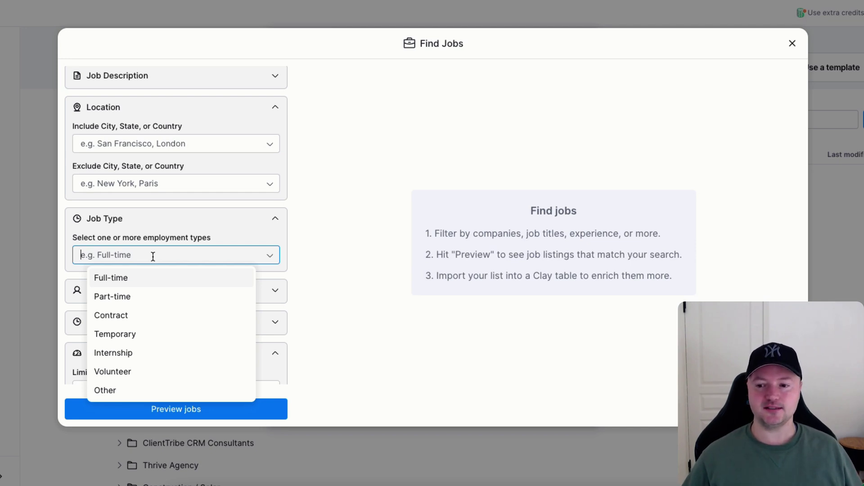
left_click(121, 278)
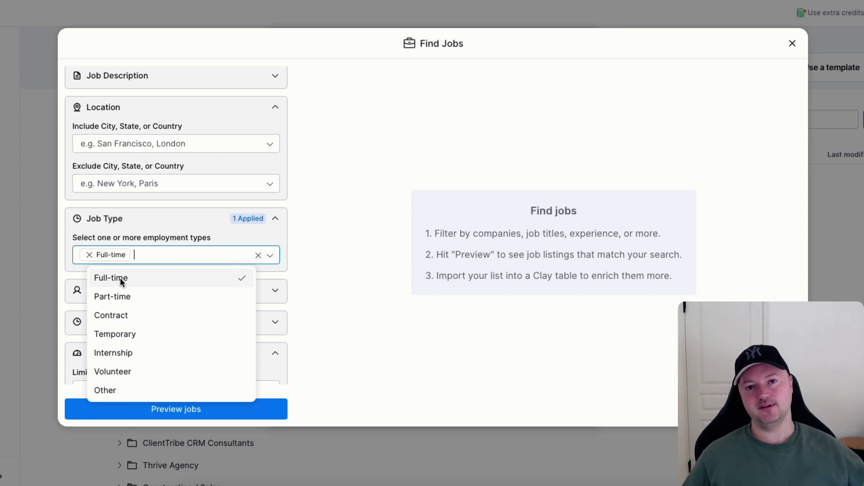
scroll(128, 296, "up", 6)
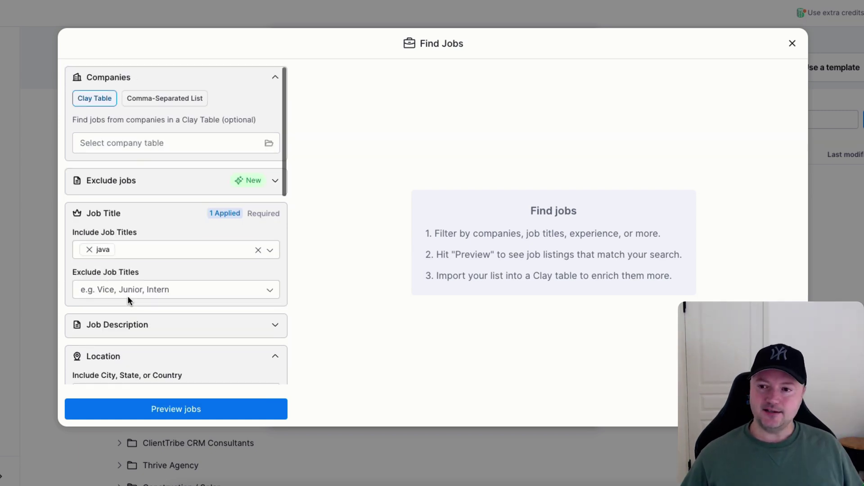